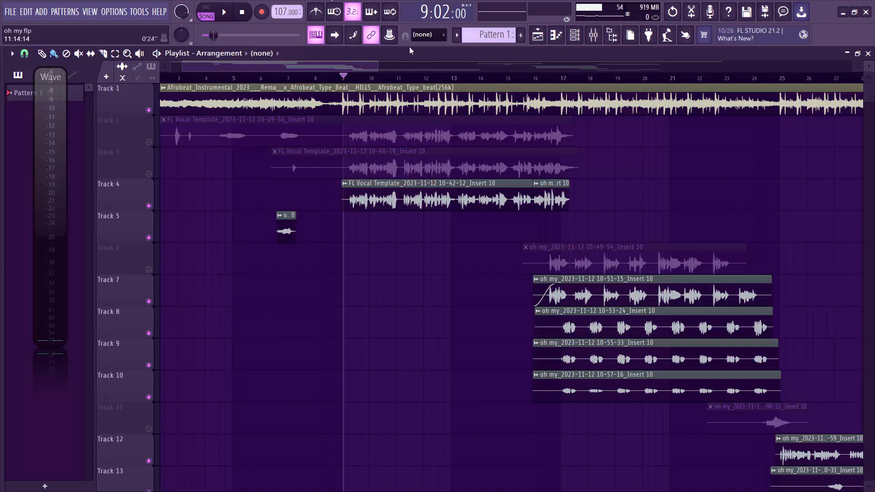
# Step: Delete the Pitch Tunning effect from the Insert 4 mixer track
pyautogui.click(593, 35)
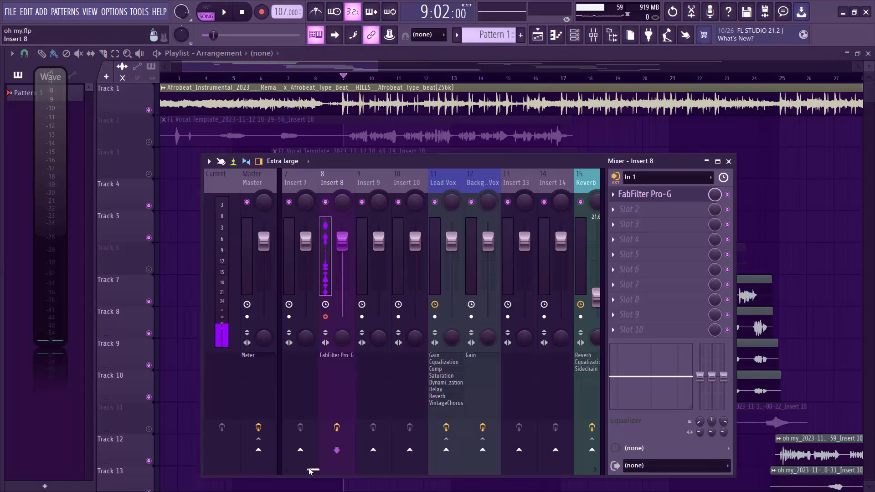
pyautogui.scroll(6, 309, 470)
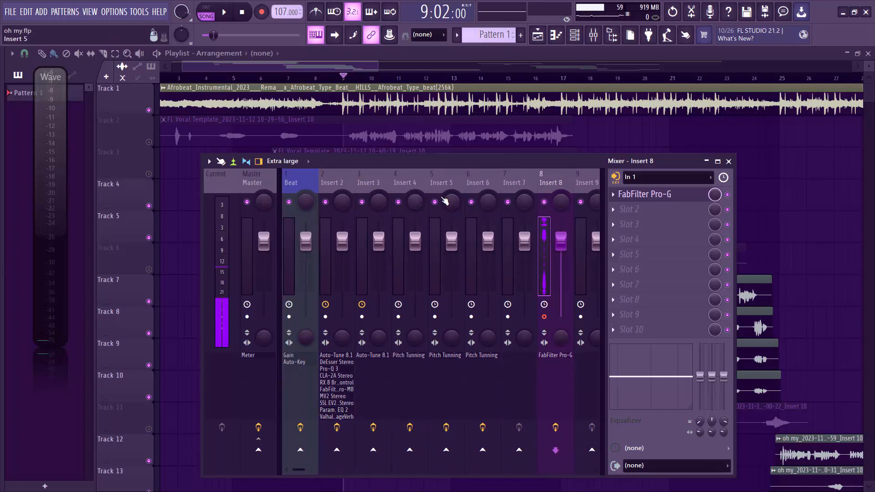
pyautogui.click(398, 182)
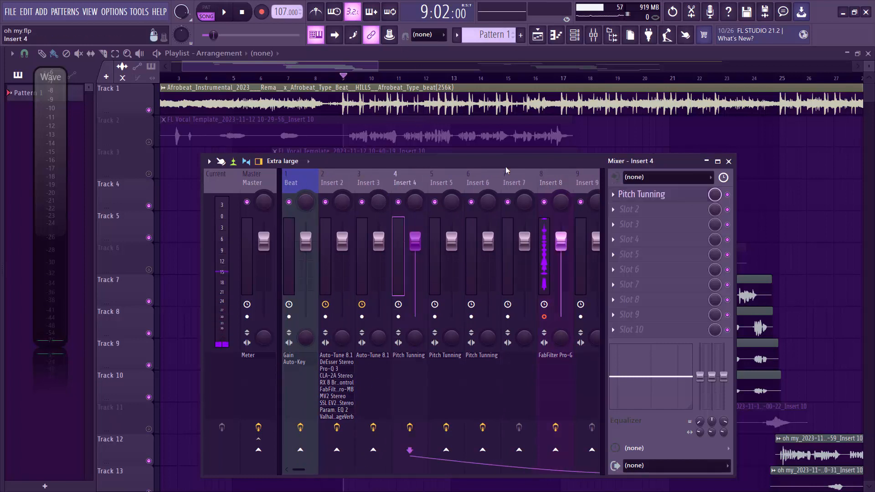
pyautogui.click(614, 195)
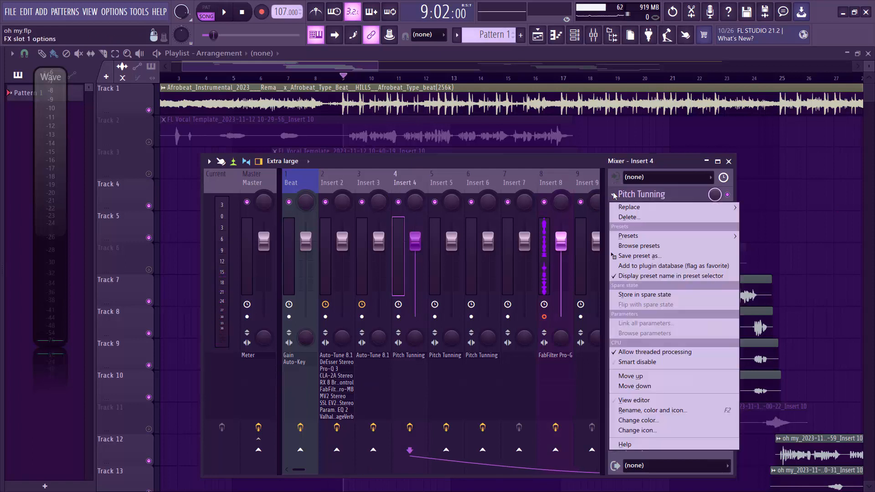
pyautogui.click(628, 217)
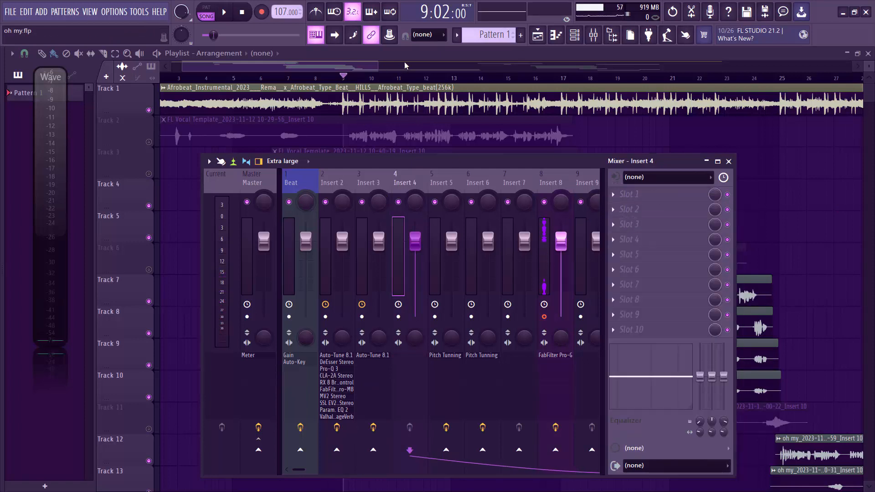
pyautogui.press('F9')
# Step: Route the FL Vocal Template clip on playlist Track 4 to mixer track 4 and show the mixer
pyautogui.doubleClick(360, 201)
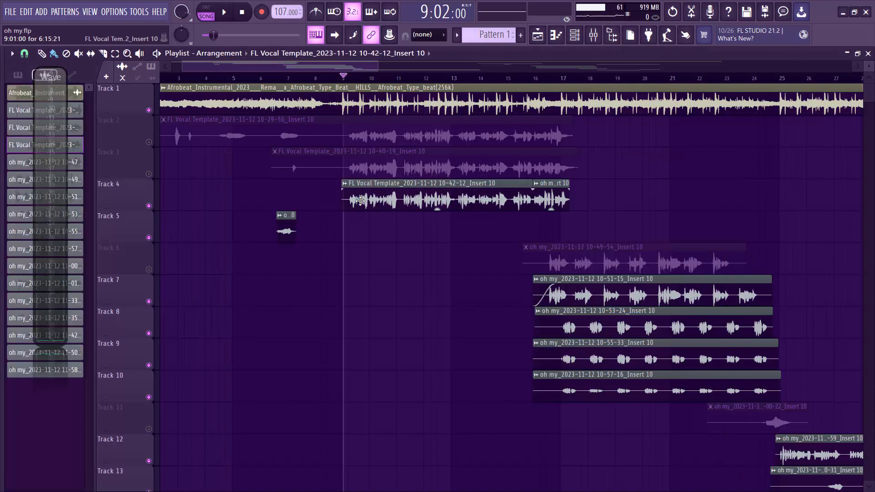
pyautogui.moveTo(314, 114); pyautogui.dragTo(314, 104)
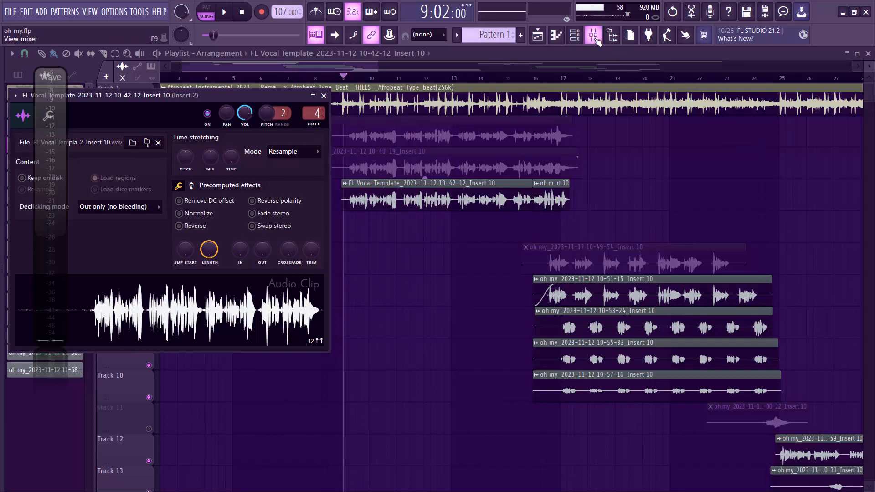
pyautogui.click(593, 36)
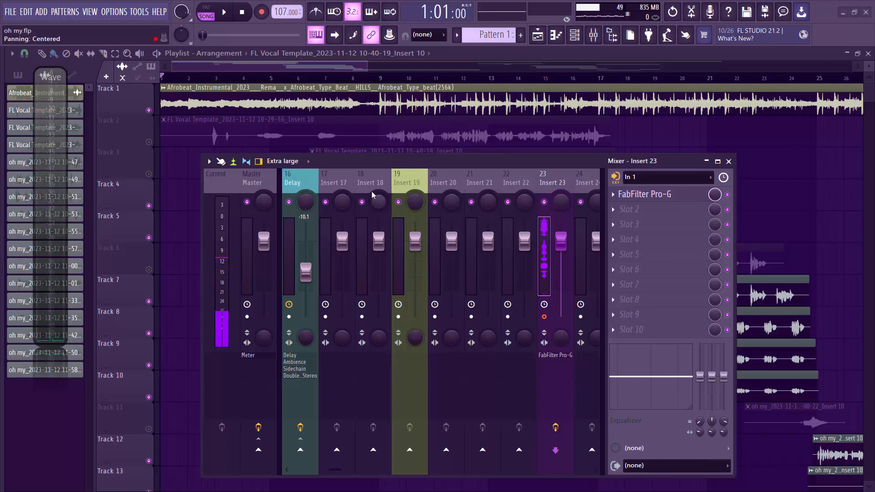
# Step: Hide the mixer and play the arrangement from just before bar 9 to hear the vocals with the beat
pyautogui.press('F9')
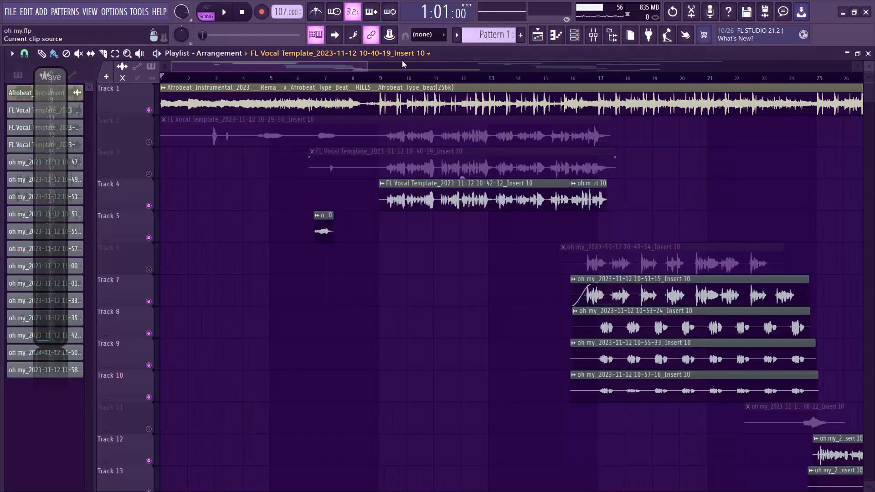
pyautogui.click(377, 82)
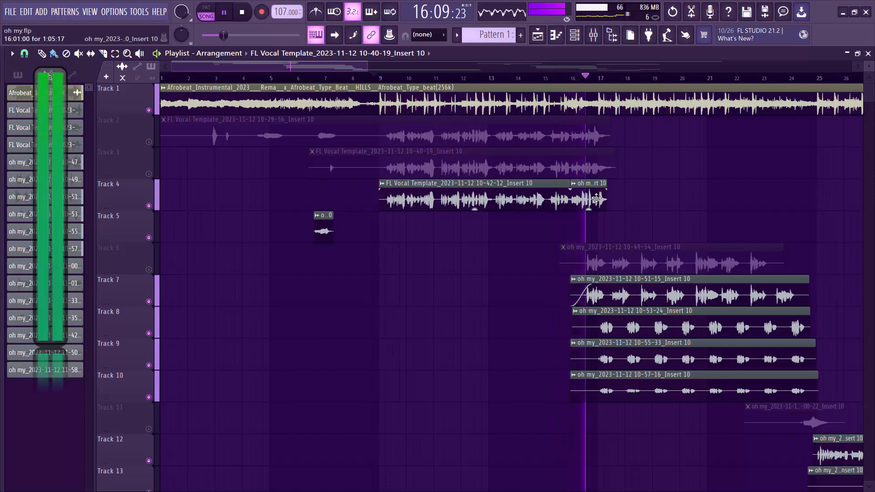
pyautogui.press('space')
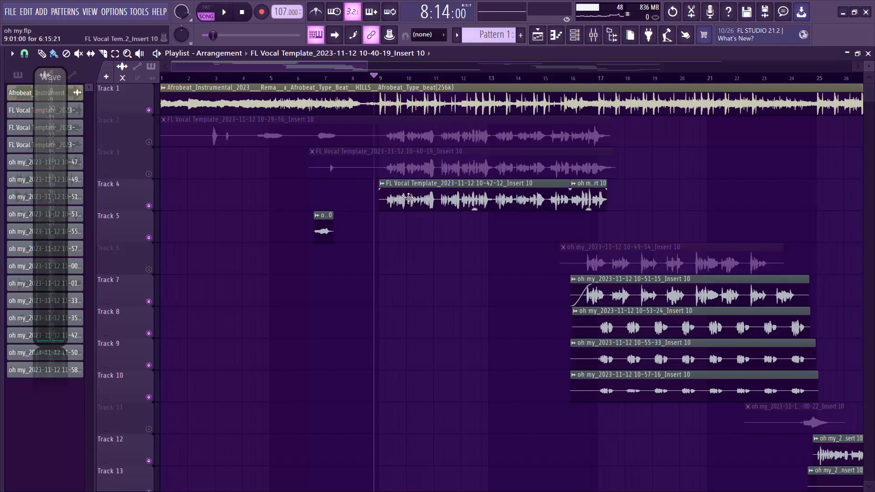
# Step: Open the Track 4 vocal clip's sample for editing in Edison and move the editor window to the centre of the playlist
pyautogui.rightClick(382, 190)
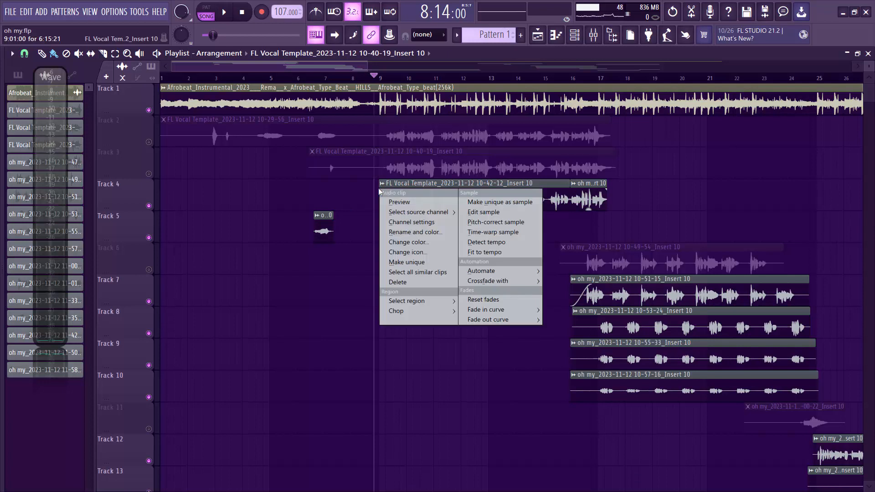
pyautogui.click(486, 212)
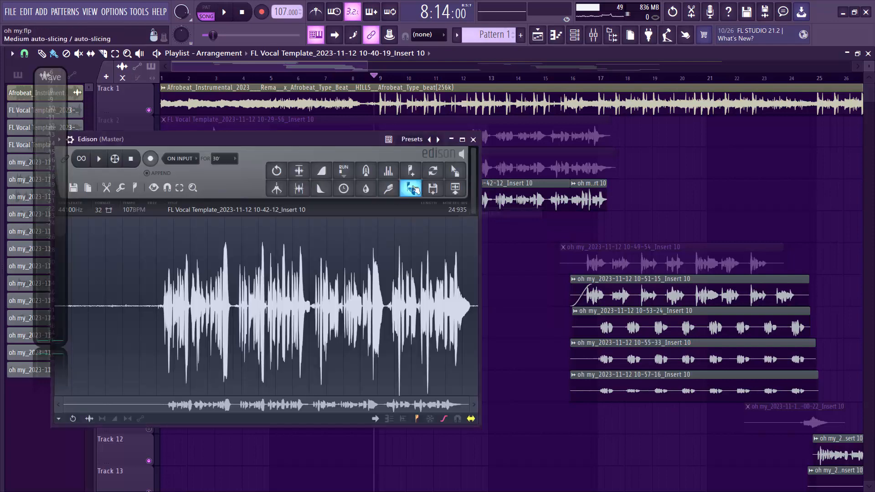
pyautogui.moveTo(344, 140); pyautogui.dragTo(544, 136)
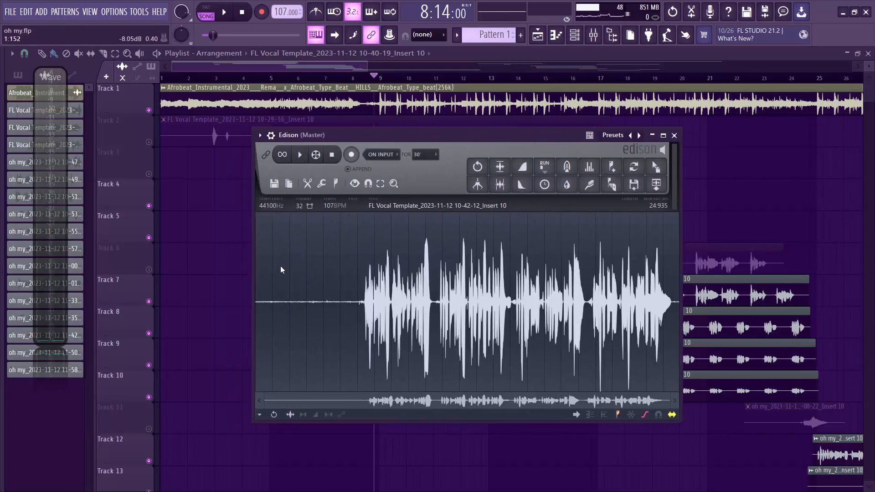
# Step: Play the sample in Edison from the quiet section before the vocals to listen for background noise
pyautogui.moveTo(275, 269); pyautogui.dragTo(307, 270)
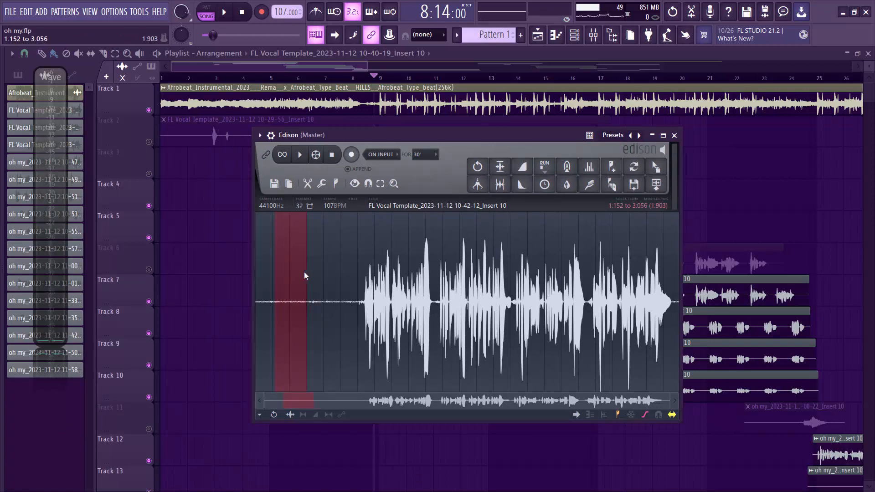
pyautogui.click(270, 261)
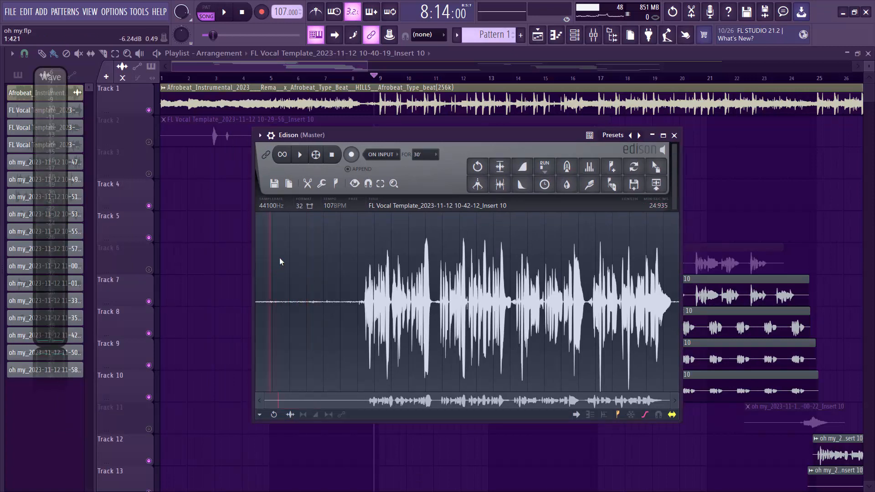
pyautogui.press('space')
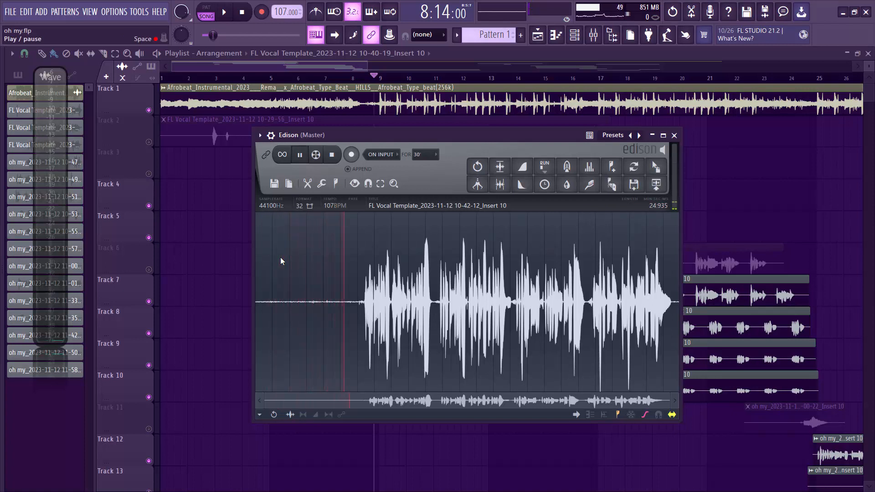
pyautogui.press('space')
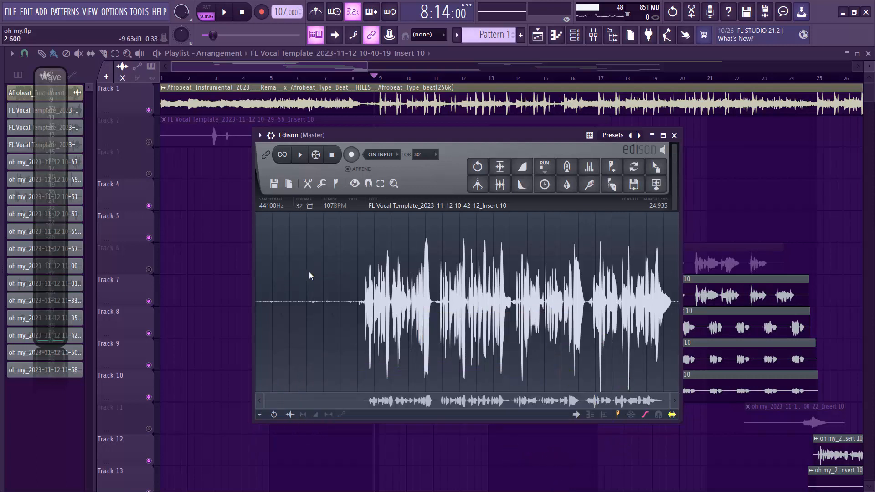
# Step: Select the noise-only passage from 3:405 to 5:201, listen to it, and acquire its noise profile with the clean-up tool
pyautogui.moveTo(312, 275); pyautogui.dragTo(336, 277)
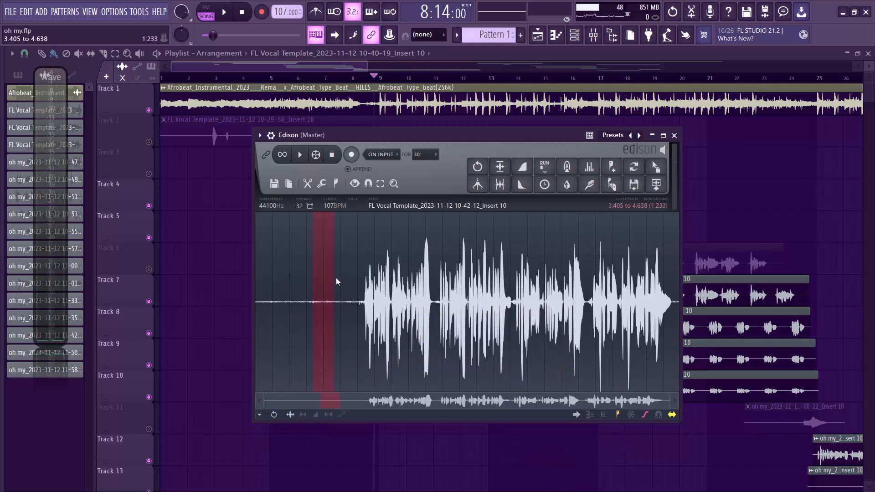
pyautogui.press('space')
pyautogui.press('space')
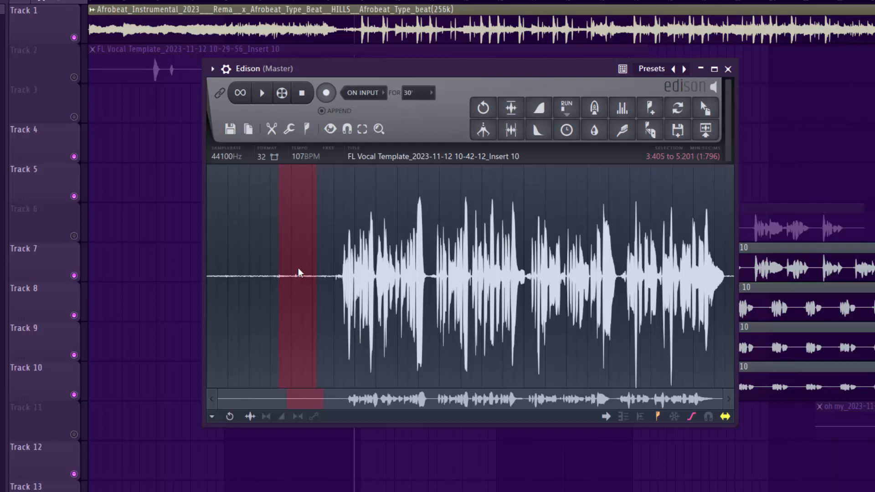
pyautogui.press('space')
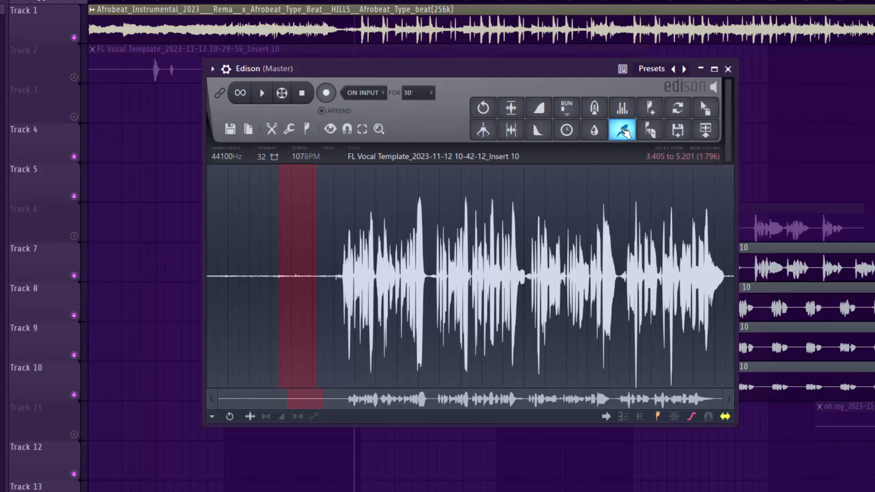
pyautogui.click(624, 132)
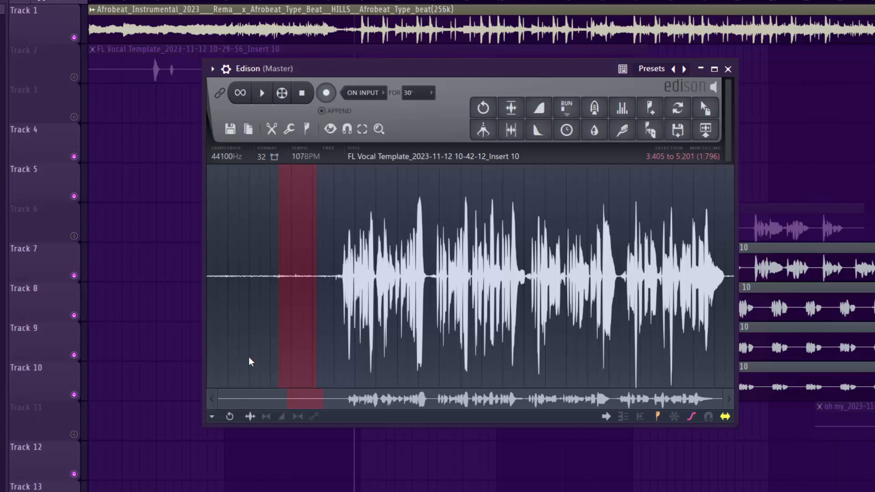
# Step: Select the entire vocal sample and apply the Denoiser to it using the acquired noise profile
pyautogui.hotkey('ctrl', 'a')
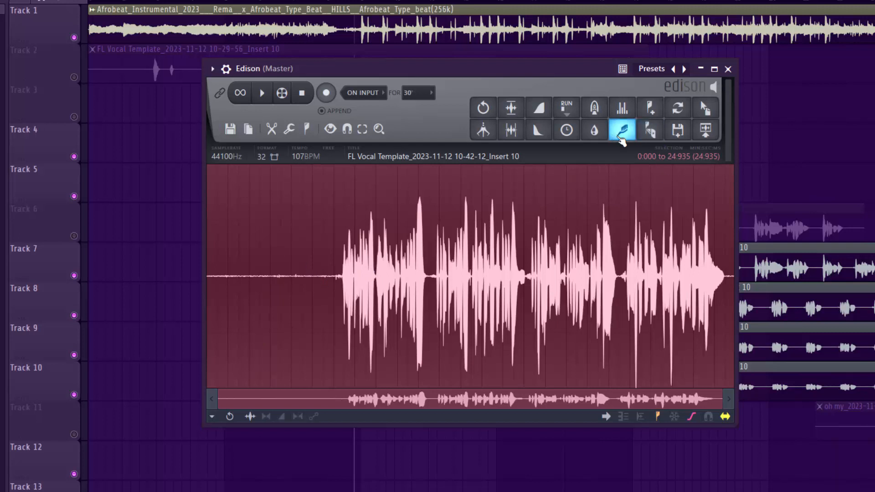
pyautogui.click(624, 132)
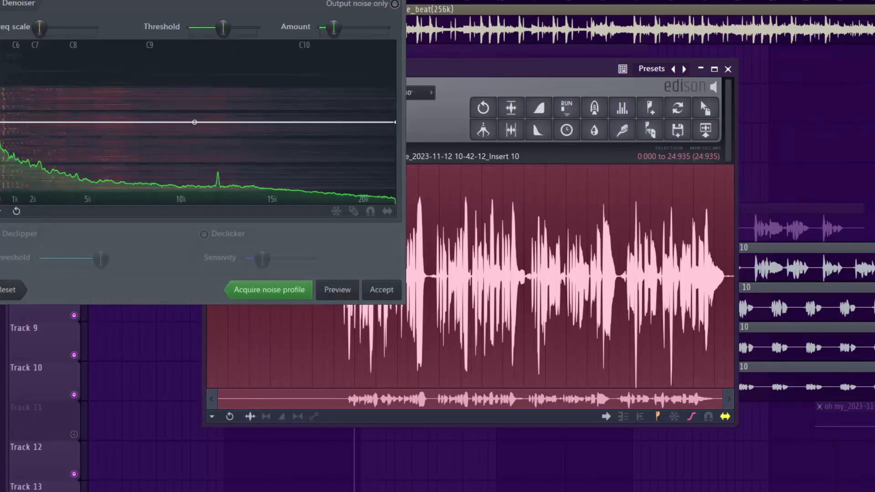
pyautogui.moveTo(334, 28)
pyautogui.mouseDown()
pyautogui.moveTo(379, 28)
pyautogui.moveTo(335, 28)
pyautogui.mouseUp()
pyautogui.click(378, 290)
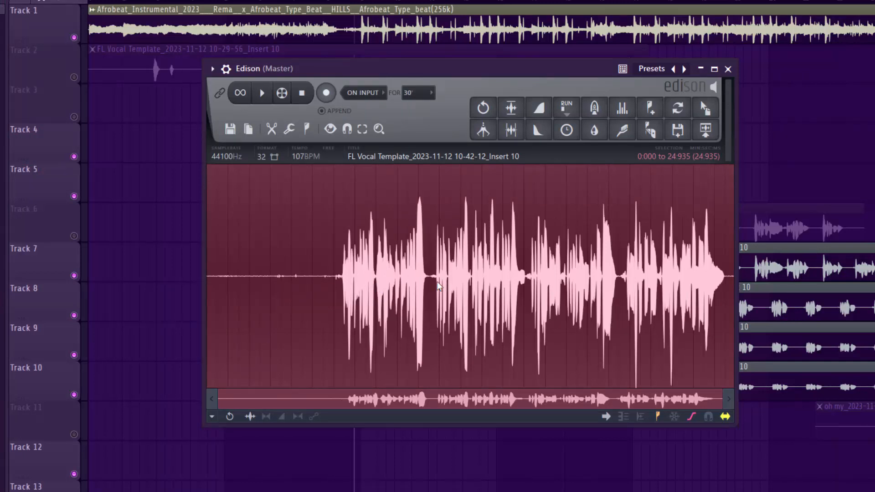
# Step: Play the denoised sample from the quiet intro into the vocals to check the noise removal
pyautogui.click(293, 259)
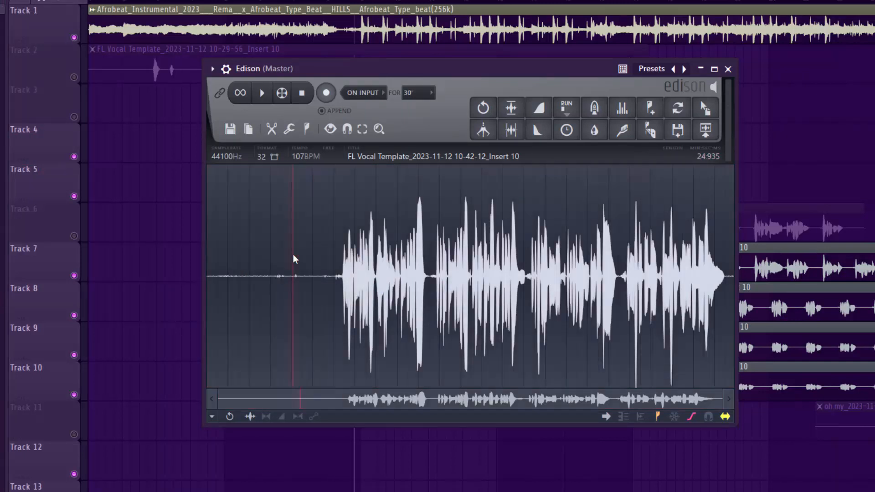
pyautogui.press('space')
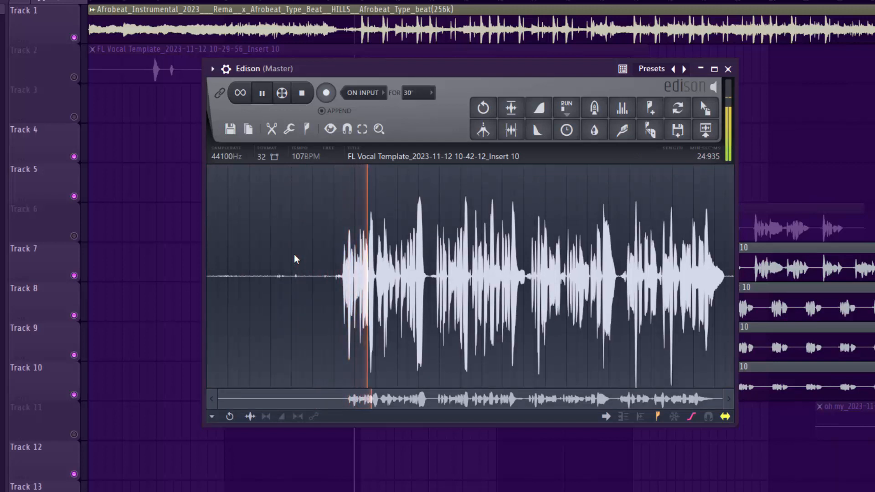
pyautogui.press('space')
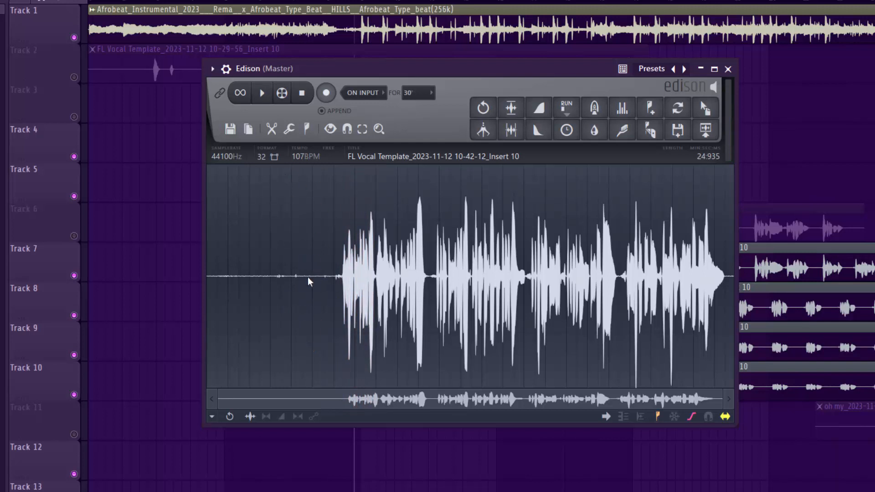
# Step: Try to place the denoised vocal from Edison over the existing clip on Track 4, and undo the placement
pyautogui.moveTo(308, 280); pyautogui.dragTo(299, 303)
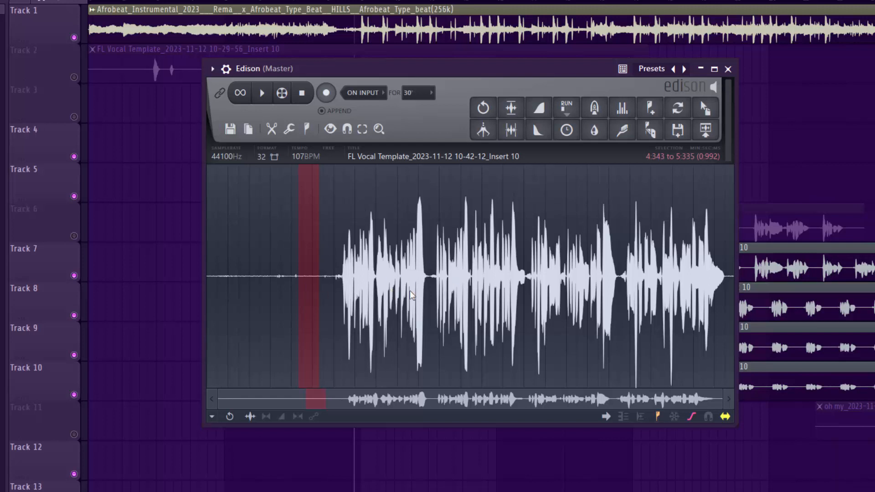
pyautogui.keyDown('shift'); pyautogui.click(311, 281); pyautogui.keyUp('shift')
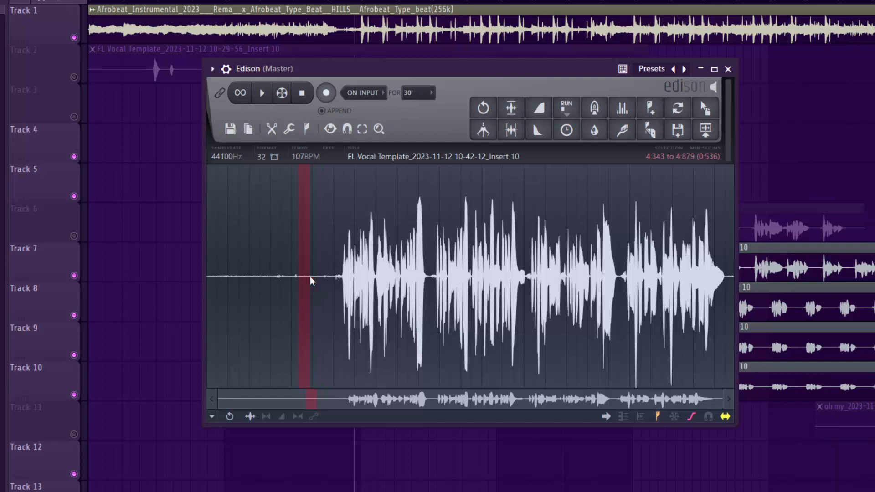
pyautogui.moveTo(318, 278); pyautogui.dragTo(372, 295)
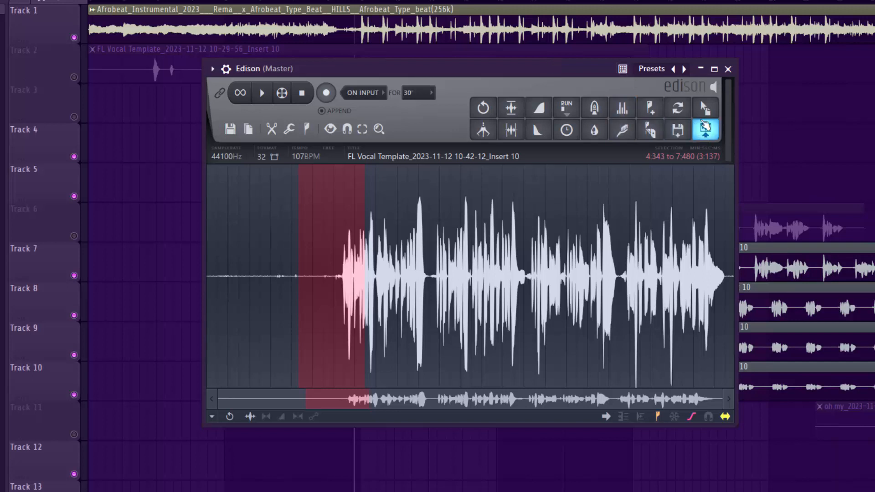
pyautogui.moveTo(712, 129); pyautogui.dragTo(362, 144)
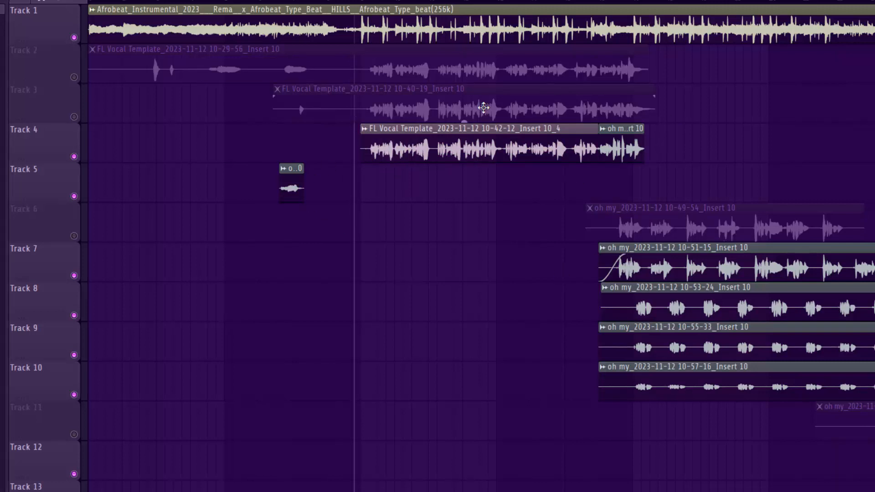
pyautogui.hotkey('ctrl', 'z')
# Step: Reopen Edison from the Master mixer track and place the denoised vocal sample on Track 5 at bar 9
pyautogui.press('F9')
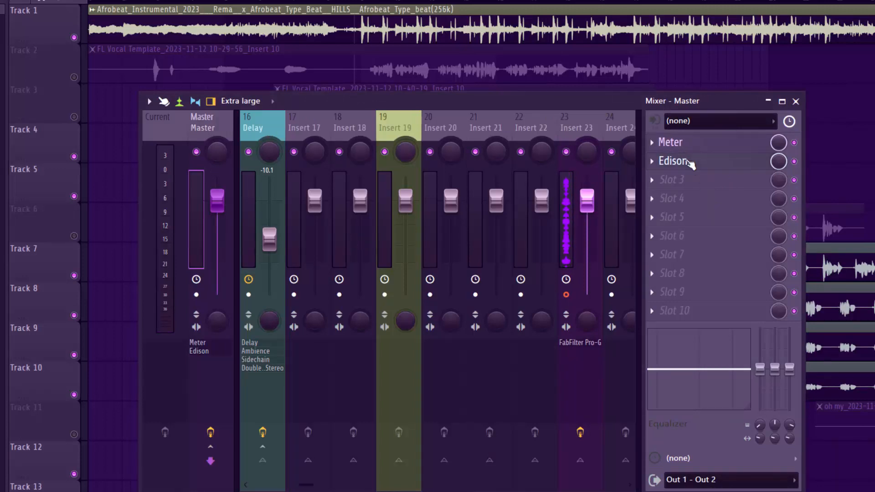
pyautogui.click(691, 164)
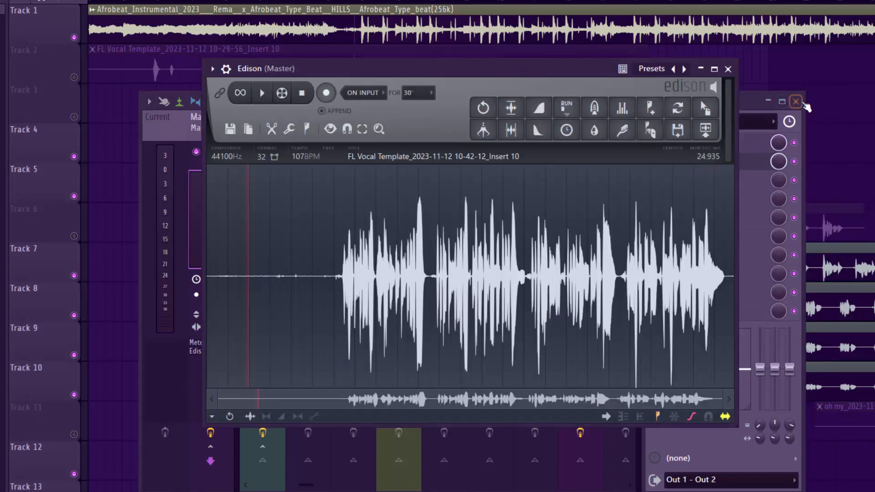
pyautogui.click(796, 102)
pyautogui.moveTo(705, 108); pyautogui.dragTo(360, 189)
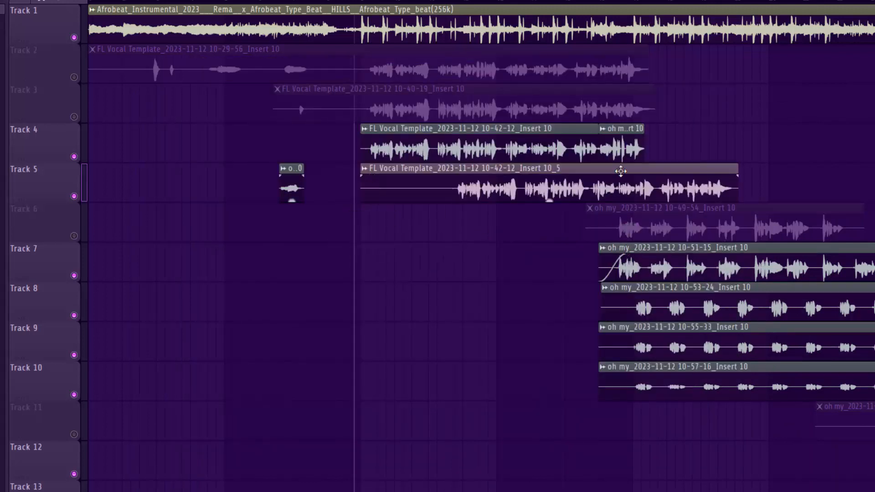
# Step: Try aligning the denoised clip on Track 5 with the vocals above, undo the move, remove the clip and save the project
pyautogui.moveTo(620, 179); pyautogui.dragTo(532, 187)
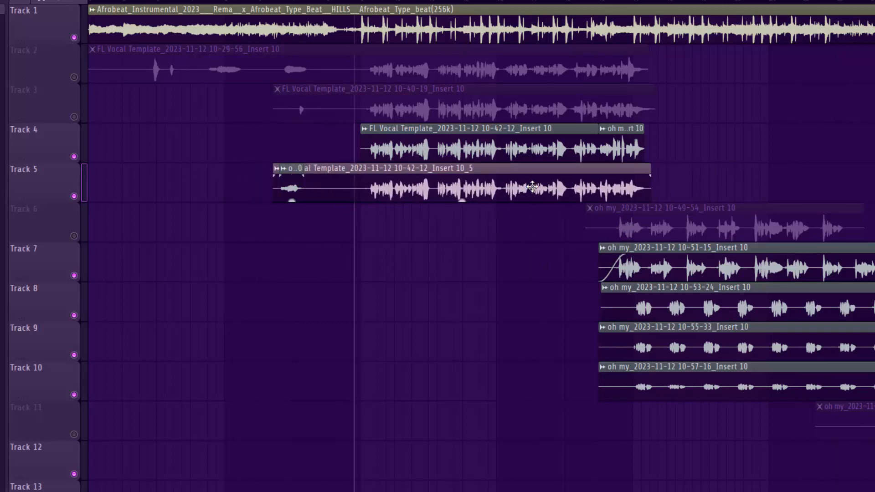
pyautogui.hotkey('ctrl', 'z')
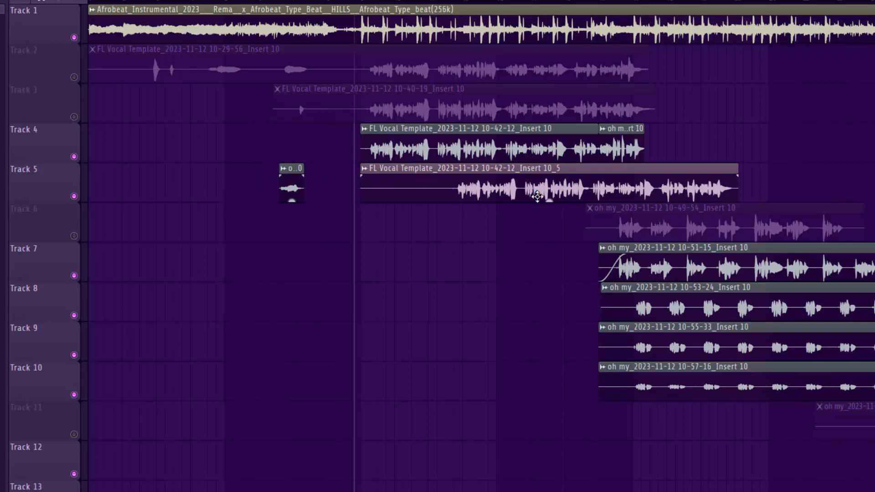
pyautogui.rightClick(544, 192)
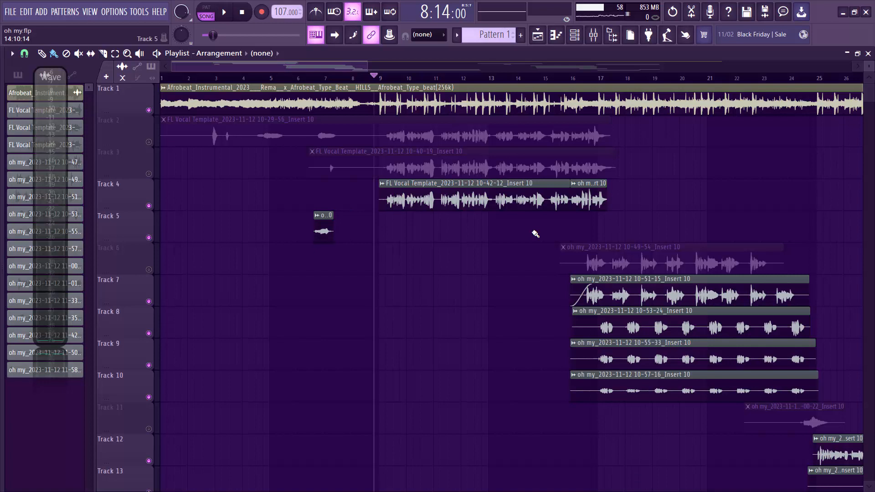
pyautogui.hotkey('ctrl', 's')
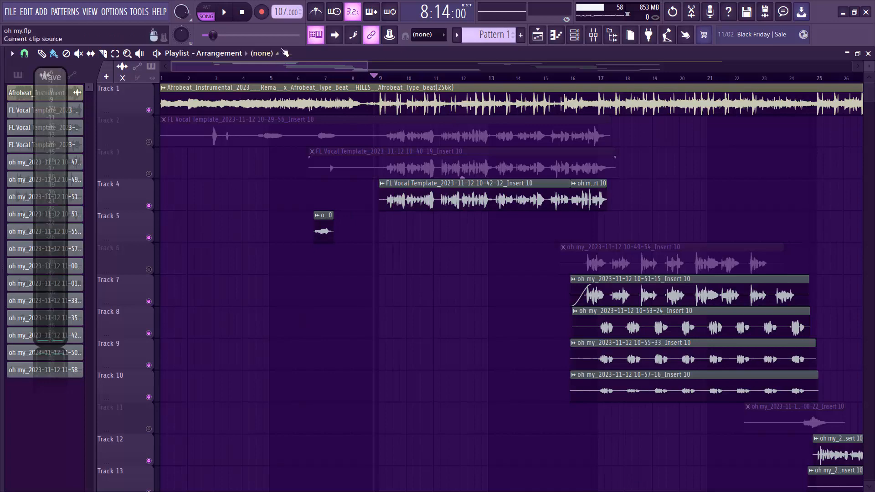
# Step: Slice out the quiet phrase between bars 10 and 11 of the Track 4 vocal clip and raise its gain to 2.0 dB
pyautogui.moveTo(368, 65); pyautogui.dragTo(236, 116)
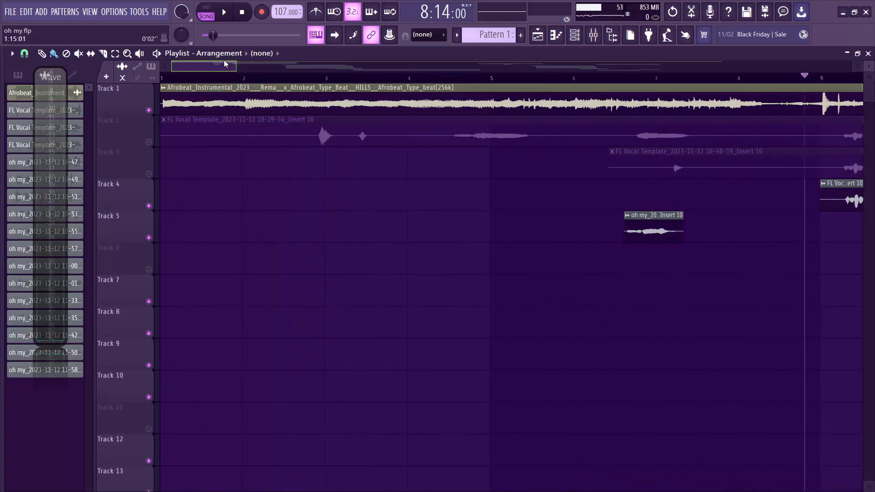
pyautogui.moveTo(223, 65); pyautogui.dragTo(284, 127)
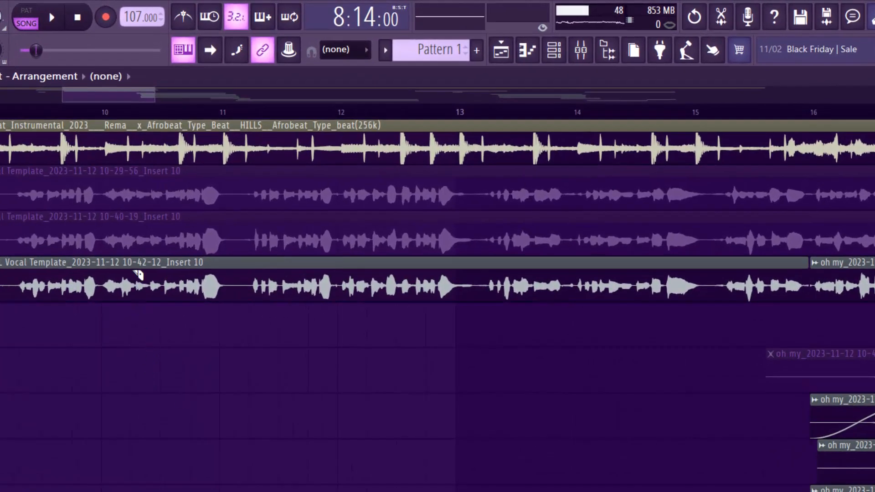
pyautogui.moveTo(132, 266); pyautogui.dragTo(139, 343)
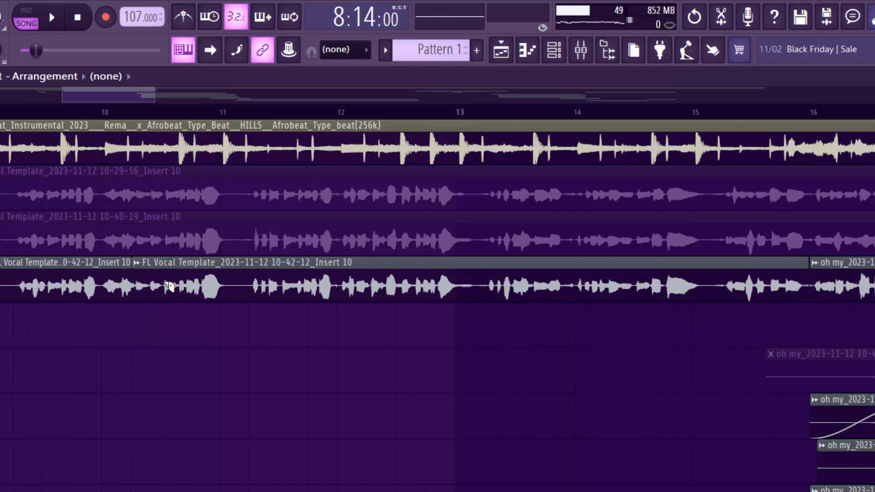
pyautogui.moveTo(176, 261); pyautogui.dragTo(182, 336)
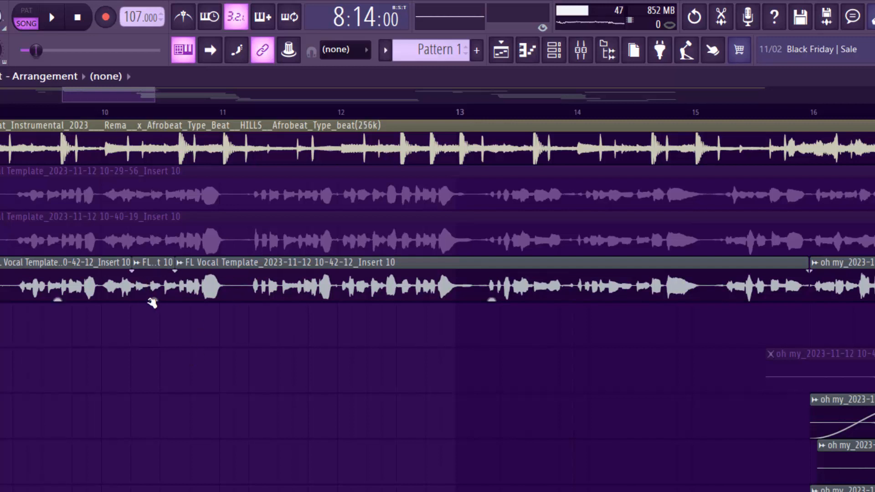
pyautogui.moveTo(154, 302)
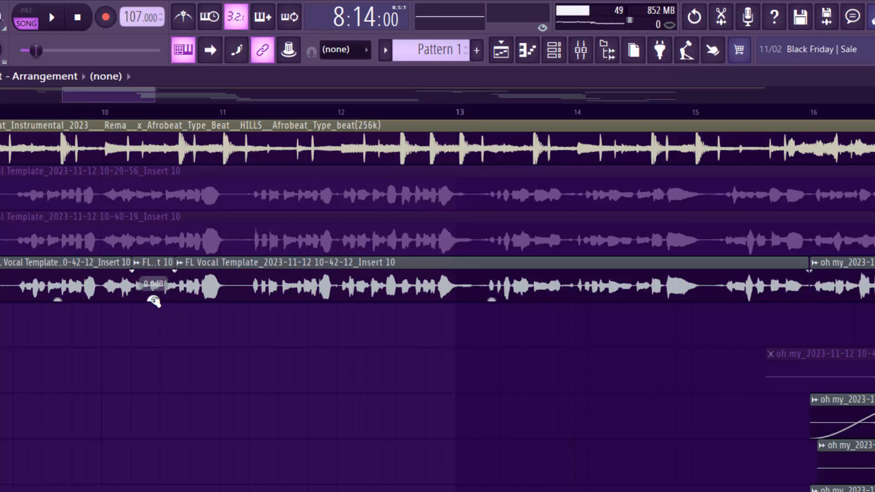
pyautogui.moveTo(154, 300); pyautogui.dragTo(154, 295)
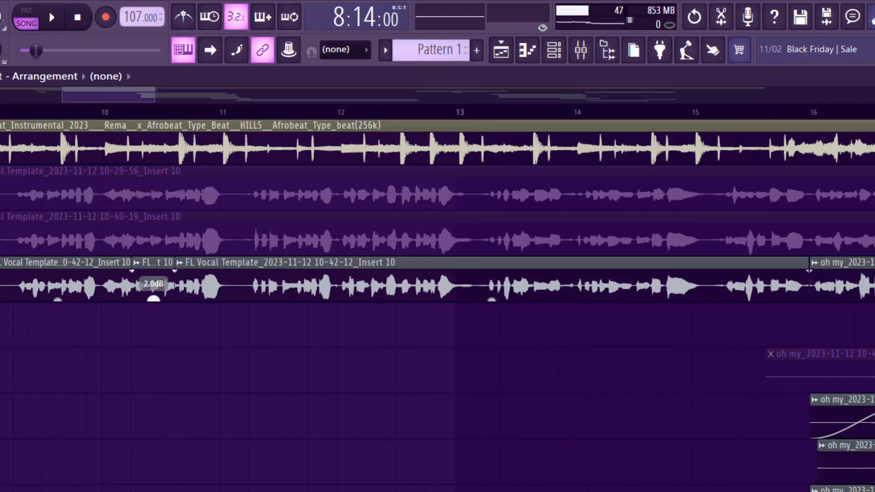
pyautogui.moveTo(153, 295); pyautogui.dragTo(154, 296)
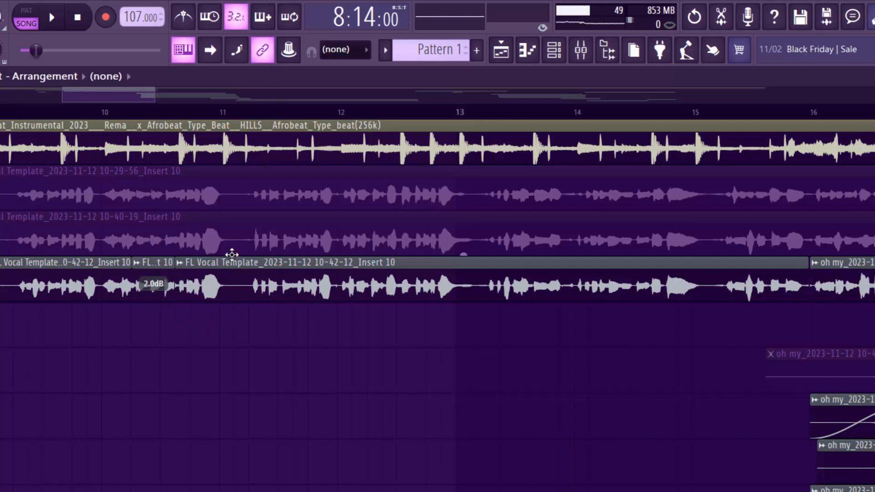
# Step: Try slicing out a short section just after bar 11 of the Track 4 vocal clip, and undo both cuts
pyautogui.click(234, 275)
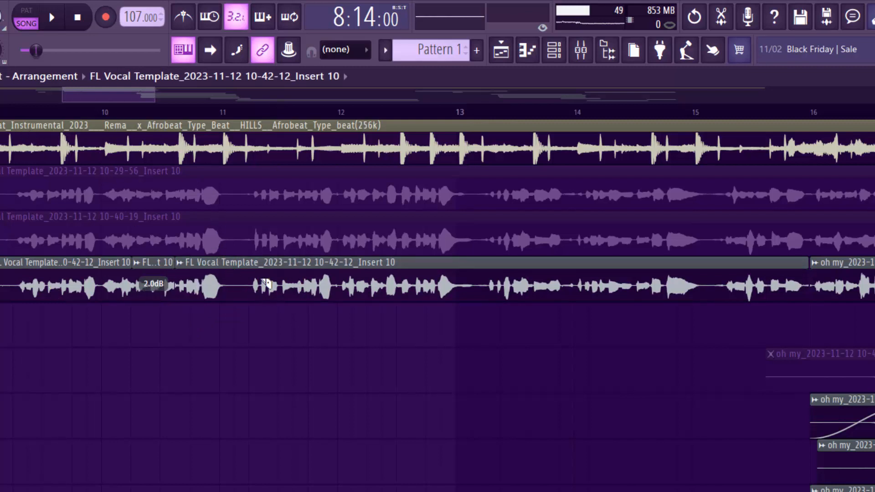
pyautogui.moveTo(255, 270); pyautogui.dragTo(250, 326)
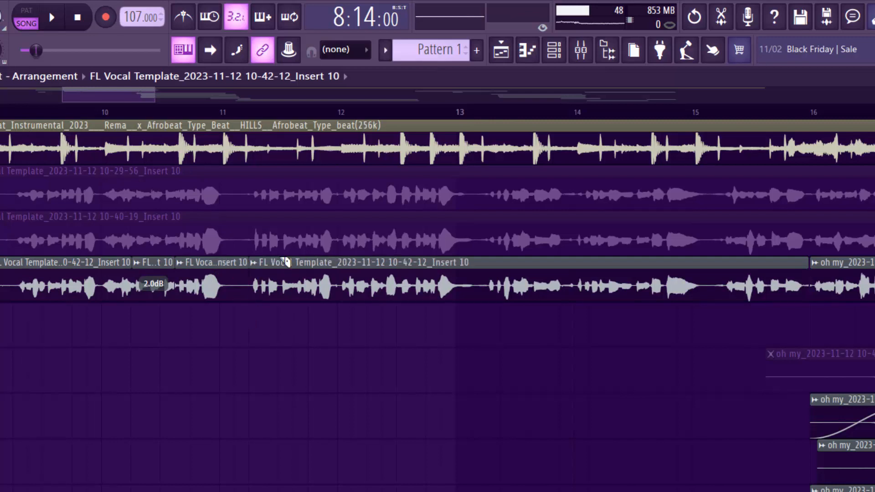
pyautogui.moveTo(279, 258); pyautogui.dragTo(281, 340)
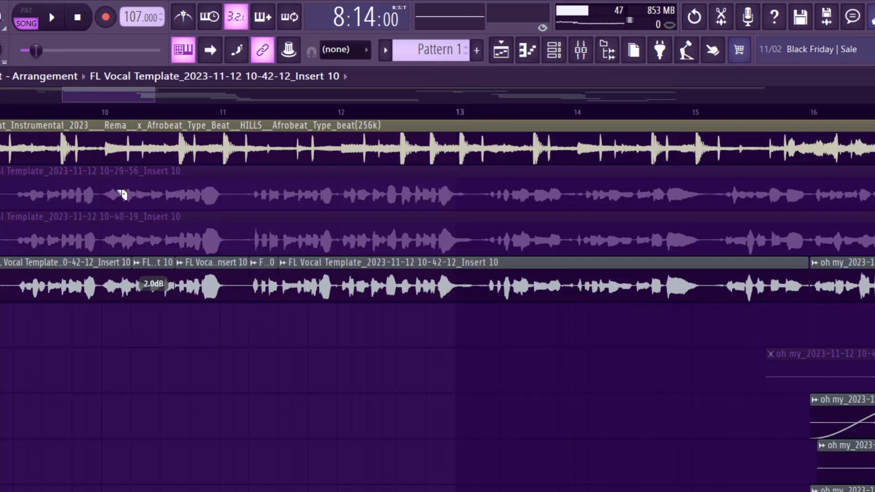
pyautogui.hotkey('ctrl', 'z')
pyautogui.hotkey('ctrl', 'z')
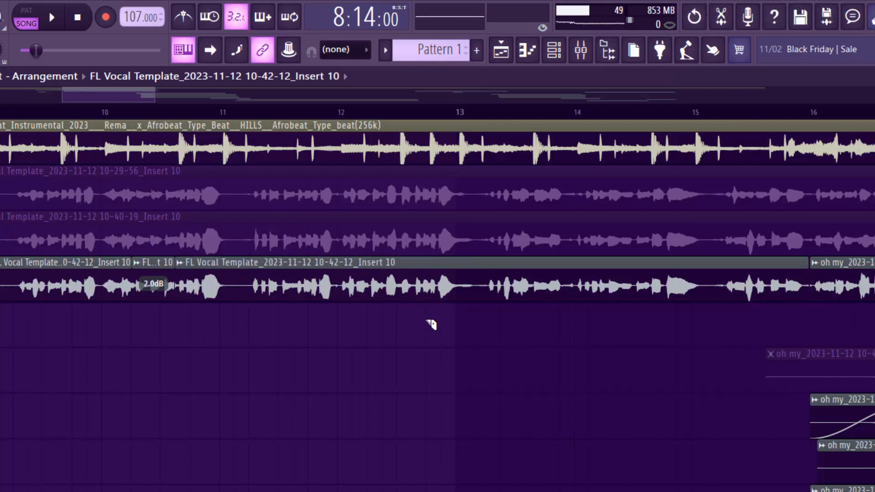
# Step: Slice out the short section right at bar 14 of the Track 4 vocal clip and adjust its clip gain
pyautogui.moveTo(581, 308); pyautogui.dragTo(580, 350)
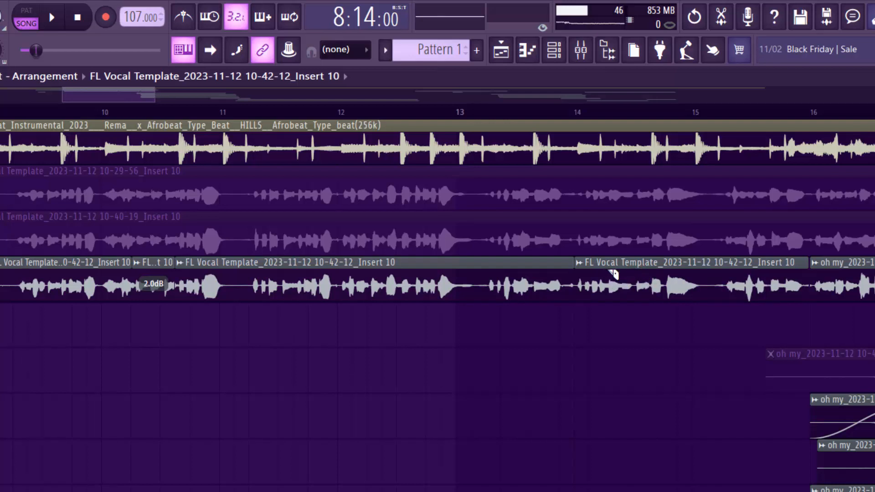
pyautogui.moveTo(596, 272); pyautogui.dragTo(596, 321)
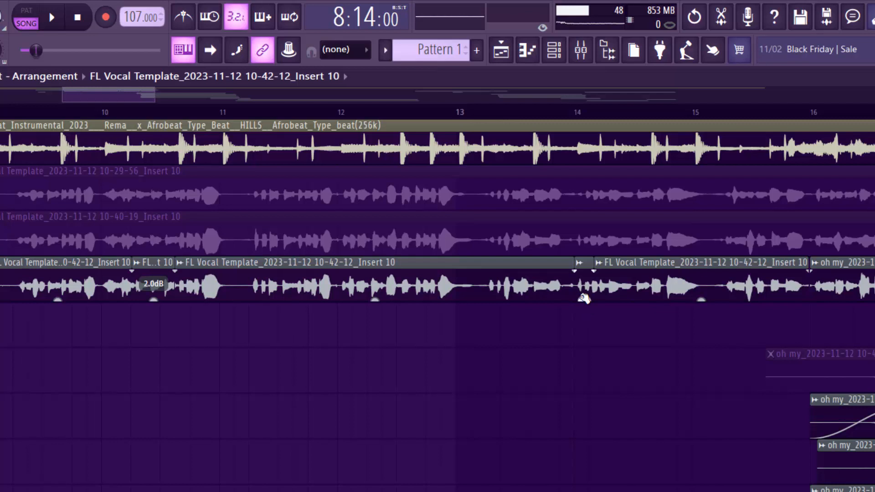
pyautogui.moveTo(584, 298); pyautogui.dragTo(584, 297)
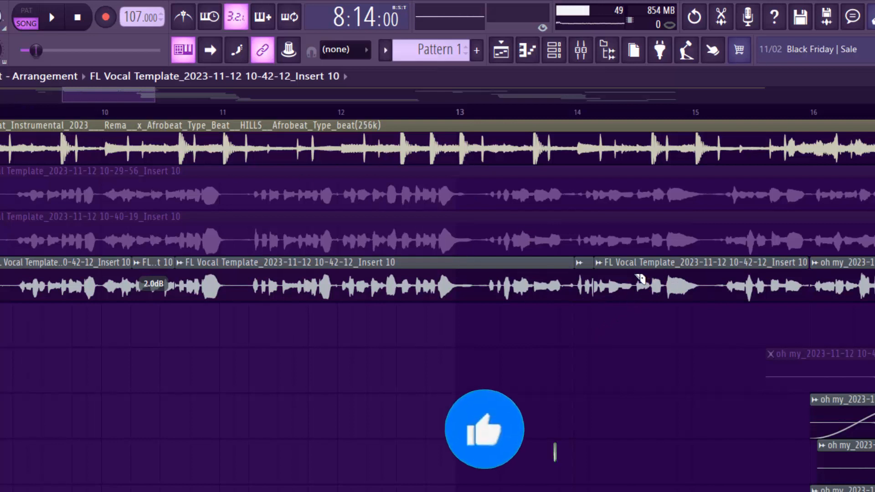
# Step: Slice out the quiet section midway between bars 14 and 15 on Track 4 and raise its gain to 1.1 dB
pyautogui.click(639, 278)
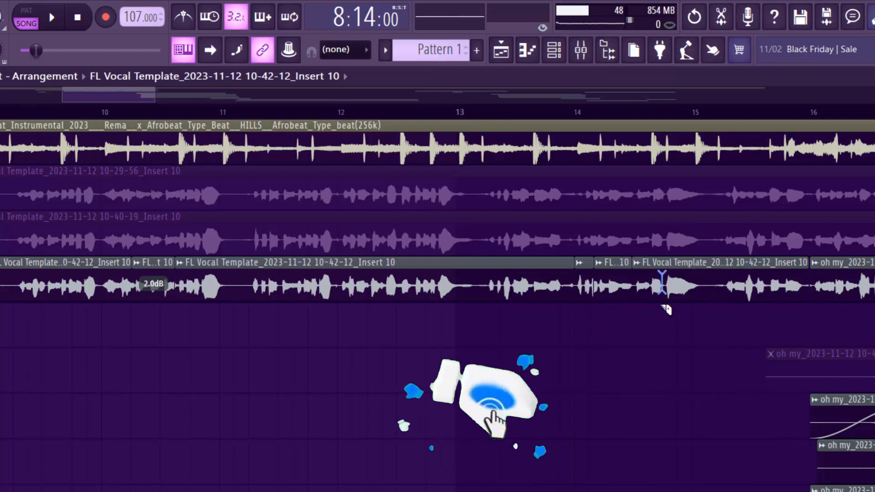
pyautogui.click(663, 306)
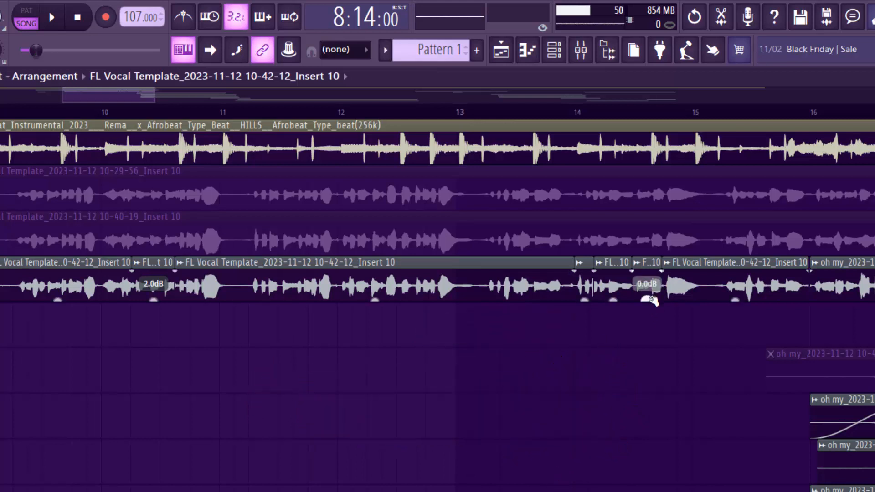
pyautogui.moveTo(650, 298); pyautogui.dragTo(650, 294)
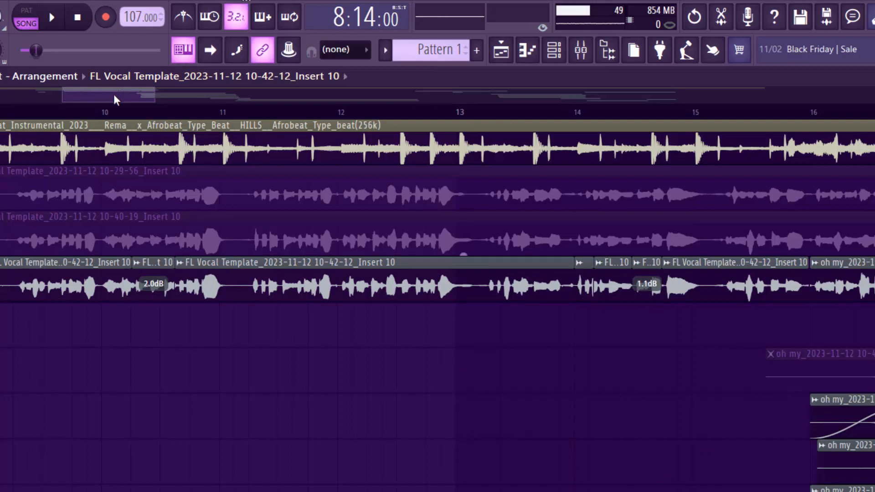
# Step: Slice out the short peak between bars 16 and 17 of the last vocal clip on Track 4
pyautogui.moveTo(113, 93); pyautogui.dragTo(127, 97)
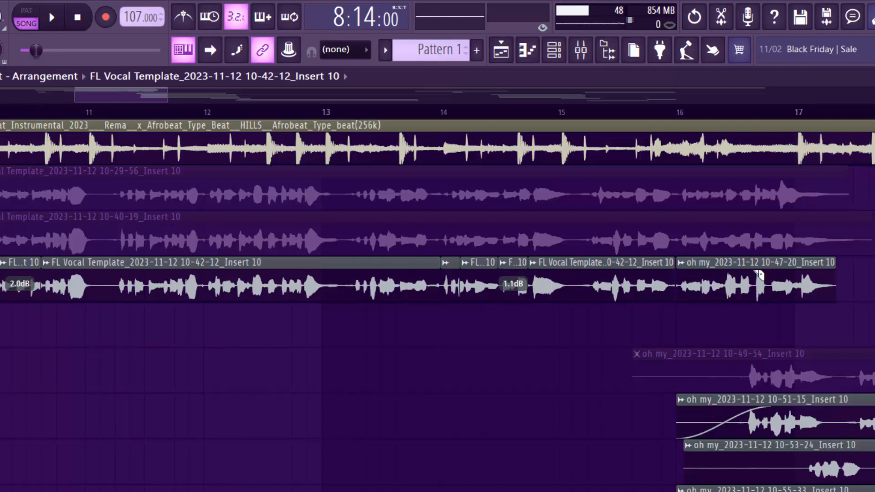
pyautogui.moveTo(759, 271); pyautogui.dragTo(761, 357)
pyautogui.moveTo(782, 292); pyautogui.dragTo(780, 326)
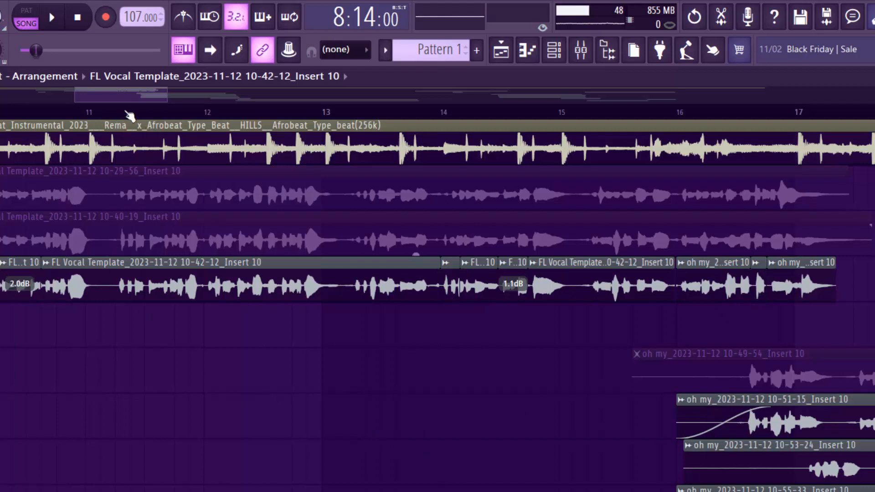
pyautogui.moveTo(119, 93); pyautogui.dragTo(230, 119)
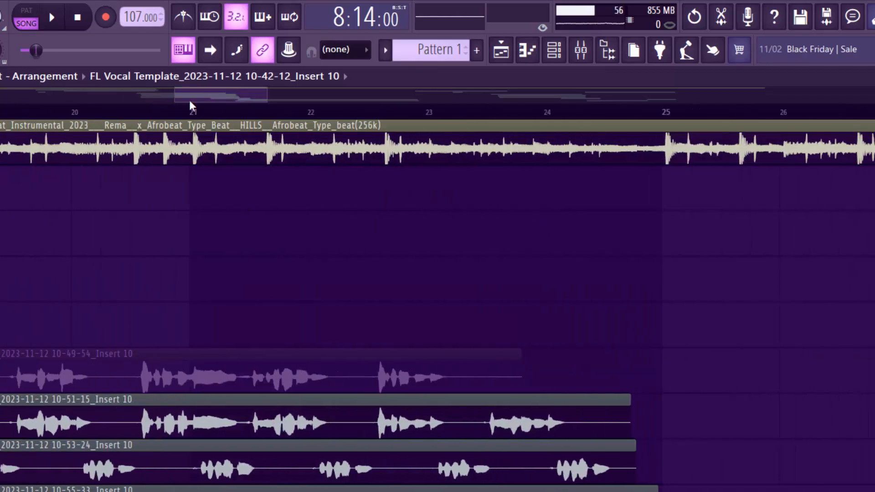
pyautogui.scroll(-1, 325, 109)
pyautogui.scroll(-1, 327, 110)
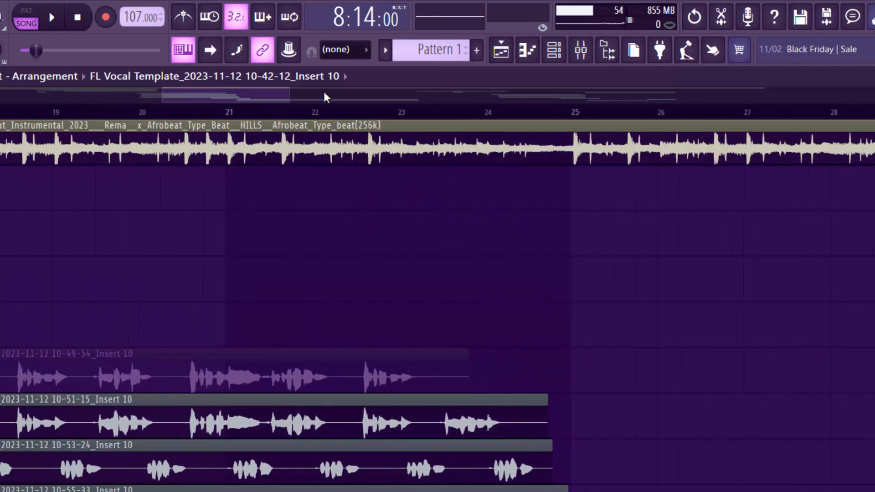
pyautogui.hscroll(2, 326, 98)
pyautogui.hscroll(4, 327, 97)
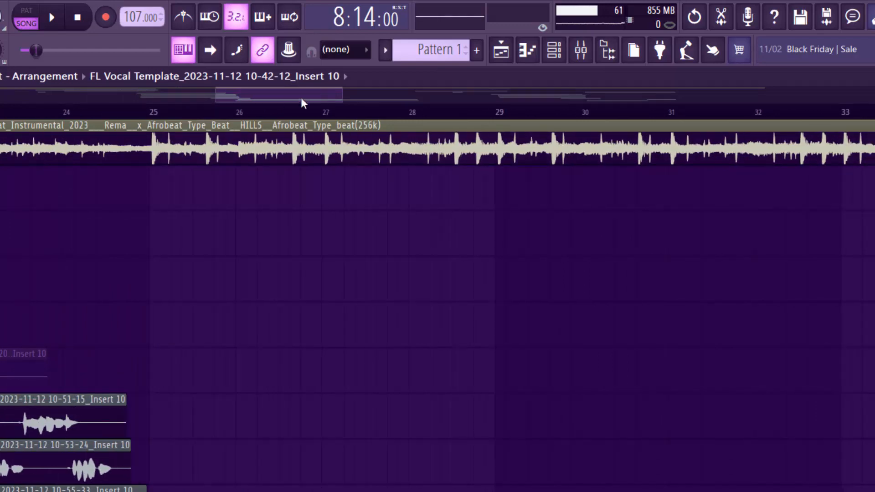
pyautogui.moveTo(285, 94); pyautogui.dragTo(2, 96)
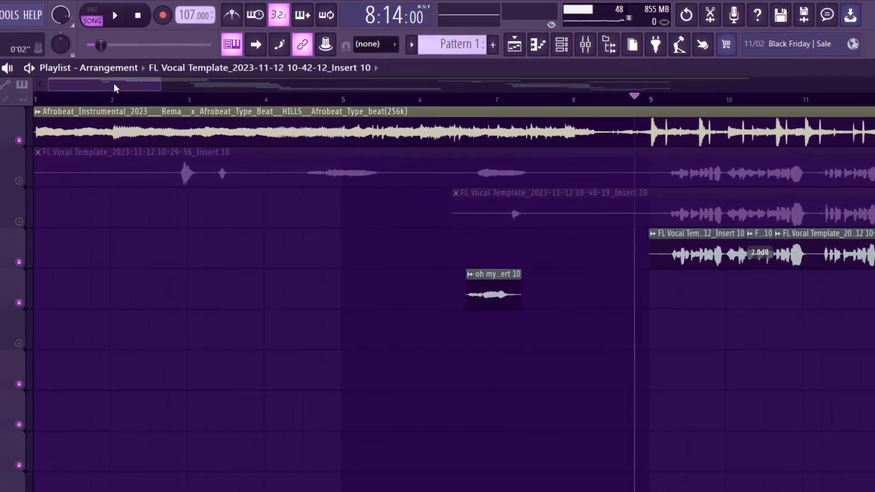
pyautogui.moveTo(113, 83); pyautogui.dragTo(186, 82)
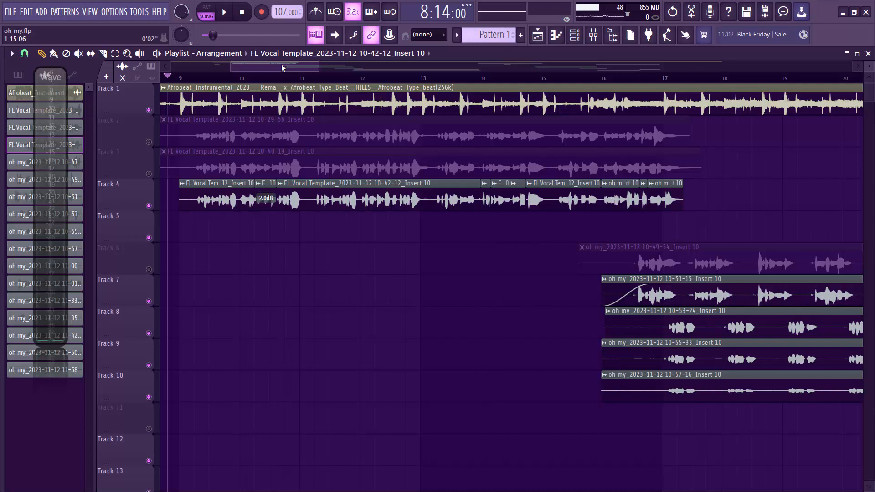
# Step: Undo all the slices and gain changes on the Track 4 vocal clips
pyautogui.hotkey('ctrl', 'z')
pyautogui.hotkey('ctrl', 'z')
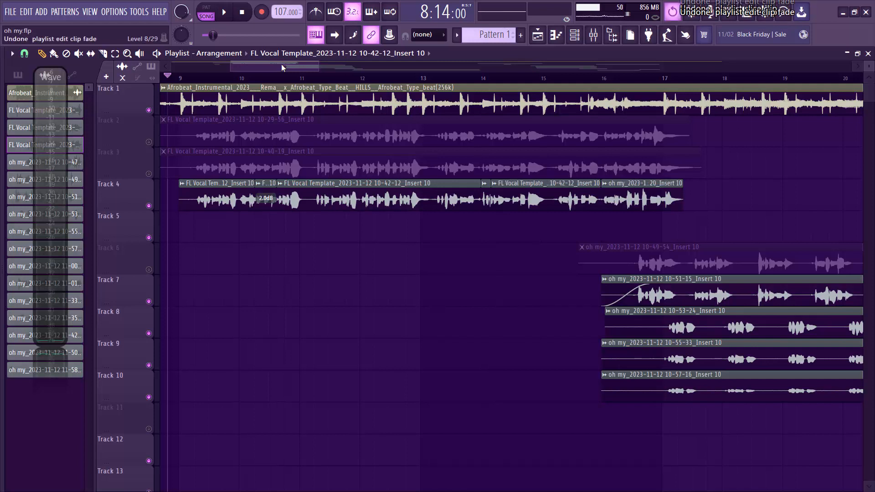
pyautogui.hotkey('ctrl', 'z')
pyautogui.hotkey('ctrl', 'z')
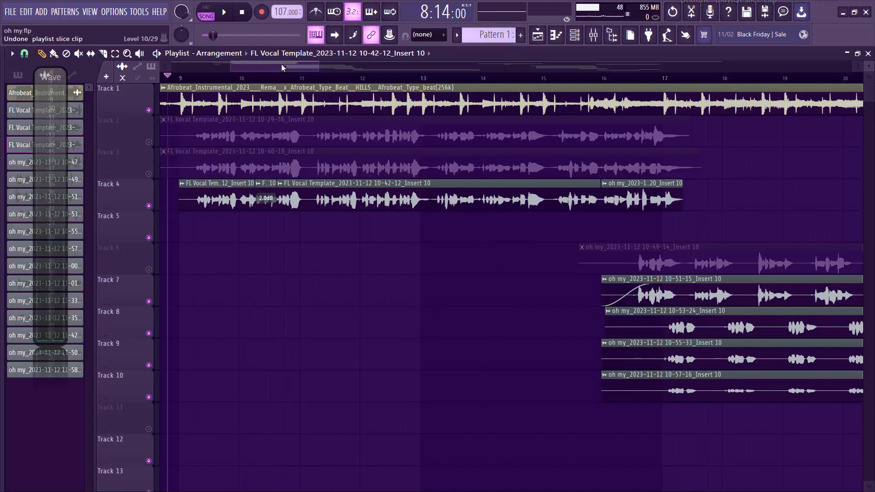
pyautogui.hotkey('ctrl', 'z')
pyautogui.hotkey('ctrl', 'z')
pyautogui.hotkey('ctrl', 'z')
pyautogui.hotkey('ctrl', 'z')
pyautogui.hotkey('ctrl', 'z')
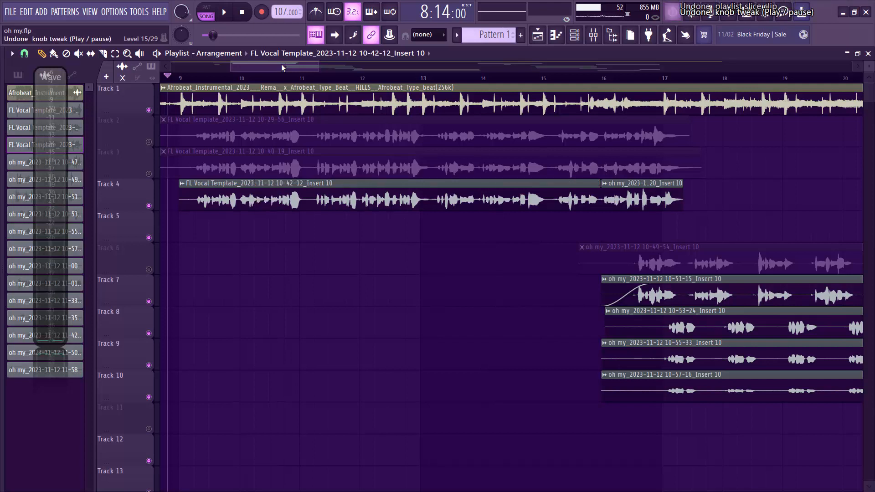
pyautogui.hotkey('ctrl', 'z')
pyautogui.hotkey('ctrl', 'z')
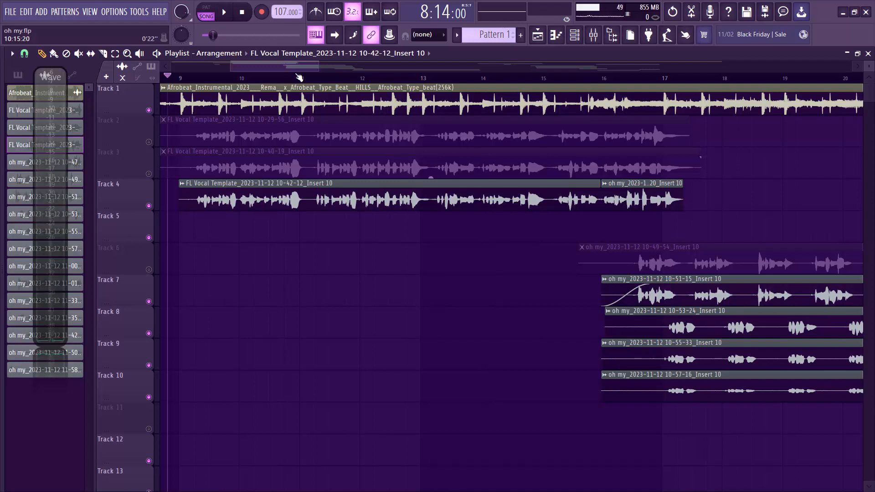
# Step: Load FabFilter Pro-G into slot 10 of mixer Insert 19 and close its window
pyautogui.click(593, 35)
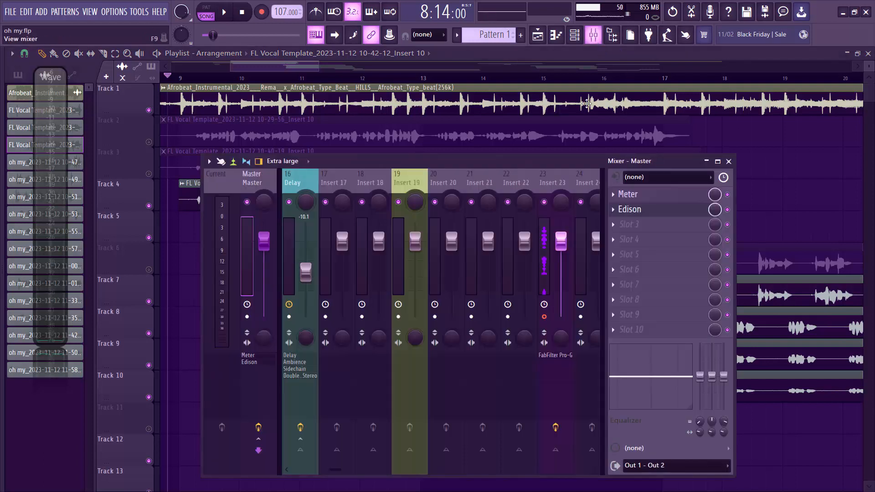
pyautogui.click(409, 185)
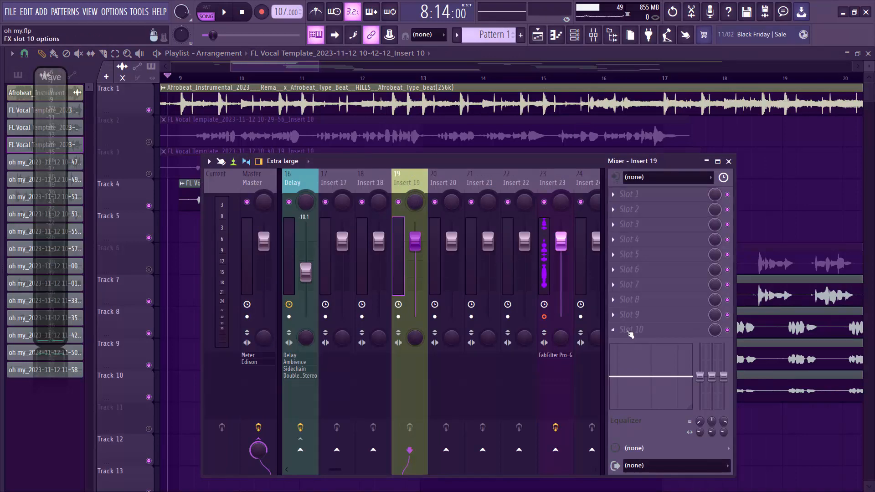
pyautogui.click(631, 254)
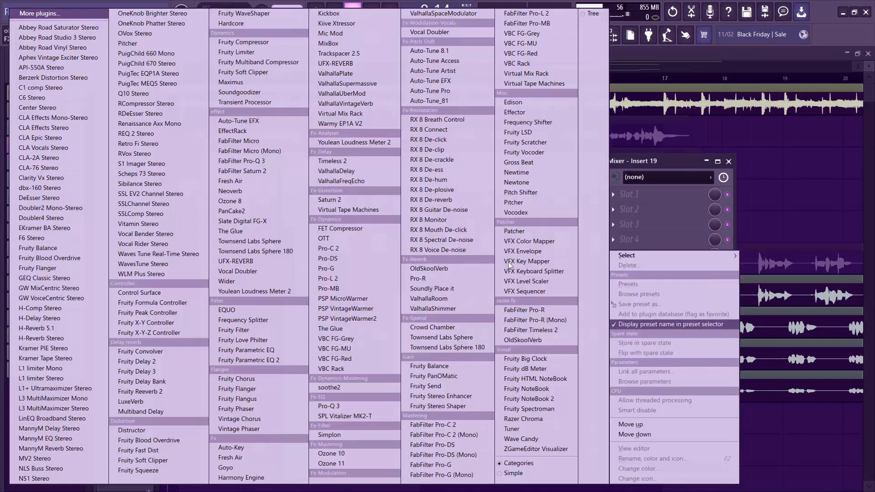
pyautogui.click(463, 465)
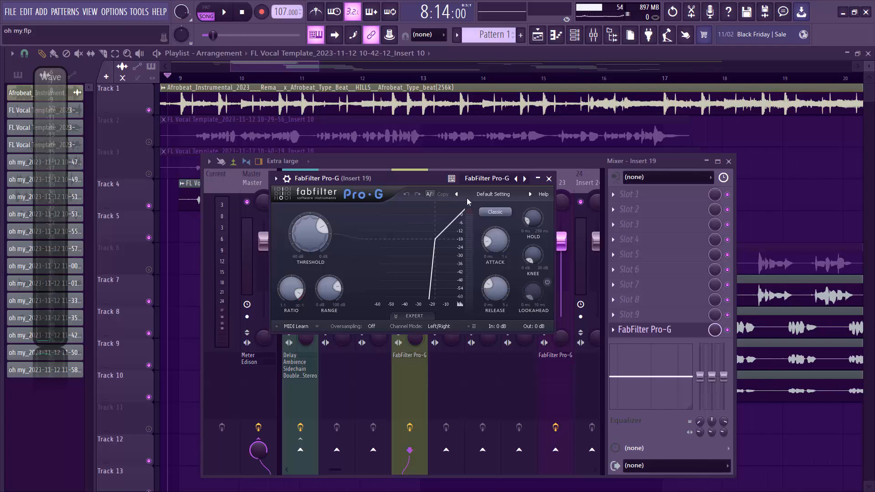
pyautogui.click(549, 178)
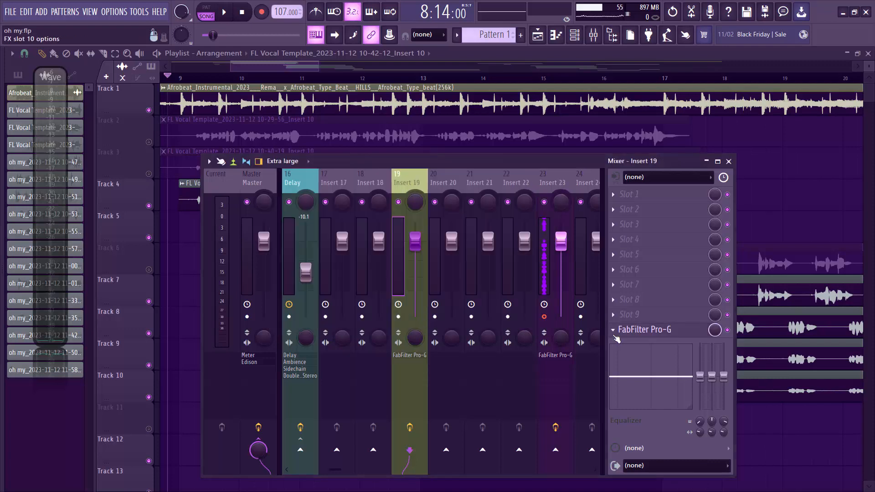
# Step: Replace Pro-G in slot 10 of Insert 19 with NS1 Stereo and delete that plugin from the slot
pyautogui.click(613, 329)
pyautogui.moveTo(629, 256)
pyautogui.click(427, 212)
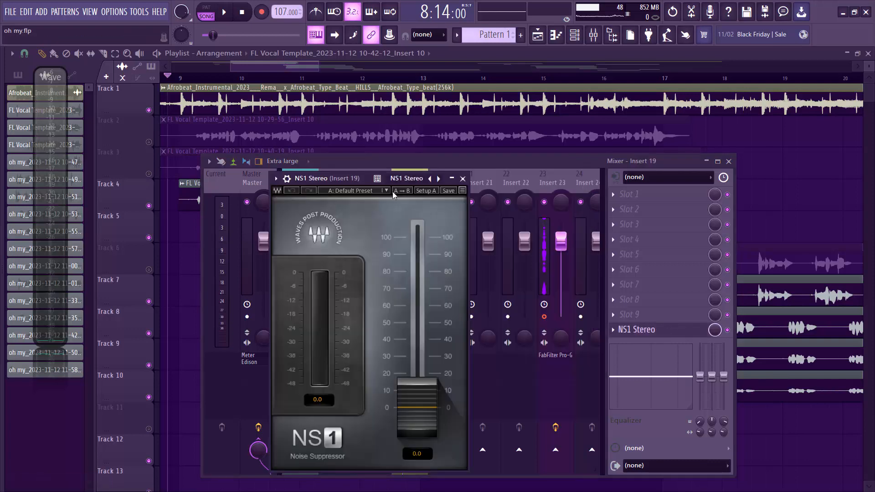
pyautogui.moveTo(356, 181); pyautogui.dragTo(491, 137)
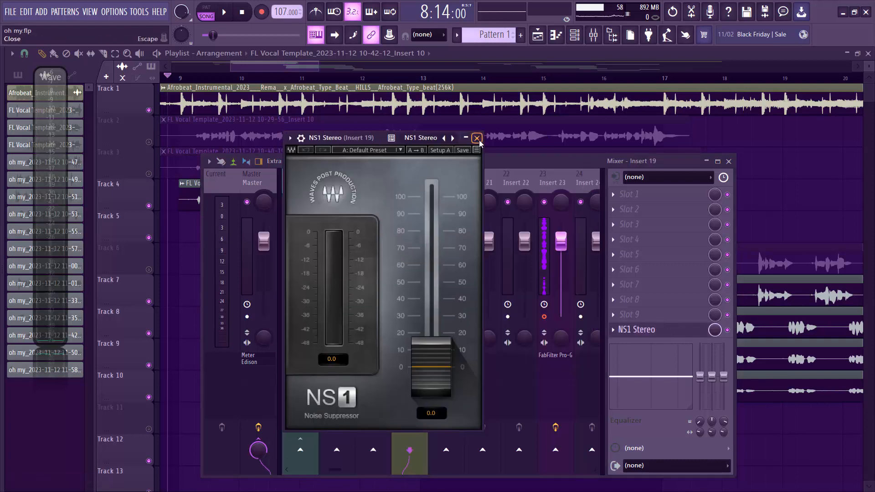
pyautogui.click(476, 138)
pyautogui.click(613, 331)
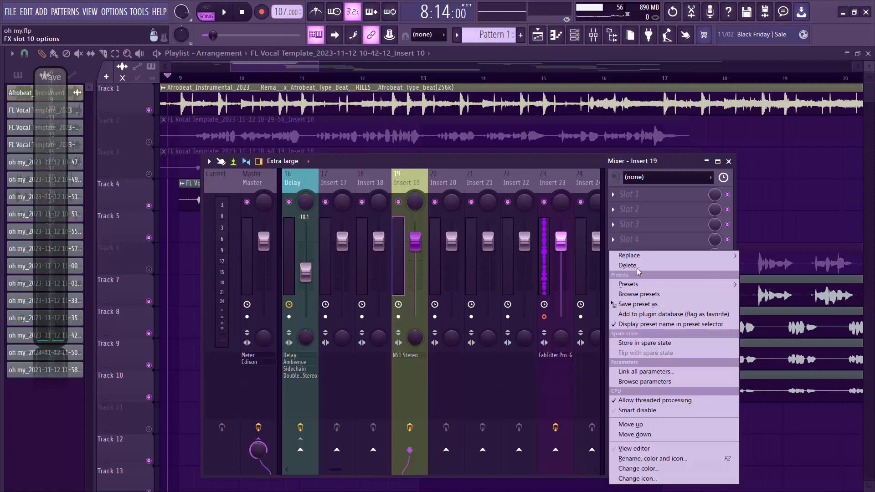
pyautogui.click(629, 266)
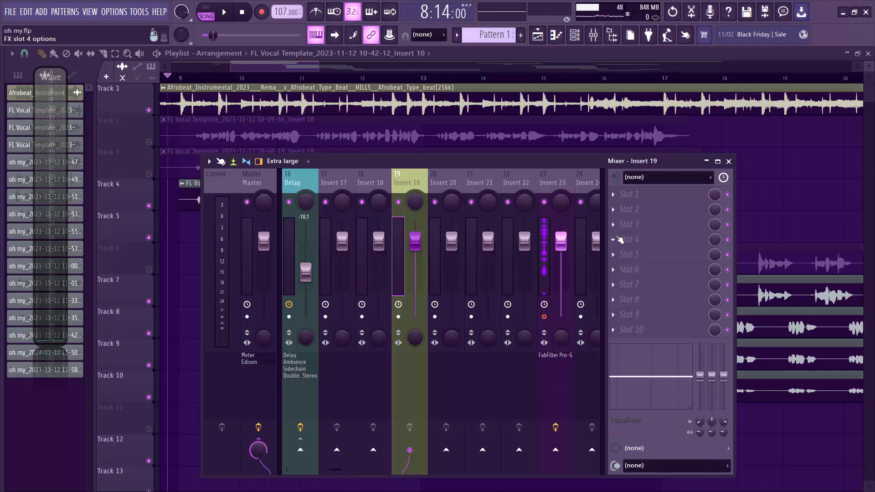
# Step: Load Auto-Tune 8.1 into slot 1 of Insert 19 and close its window
pyautogui.click(622, 200)
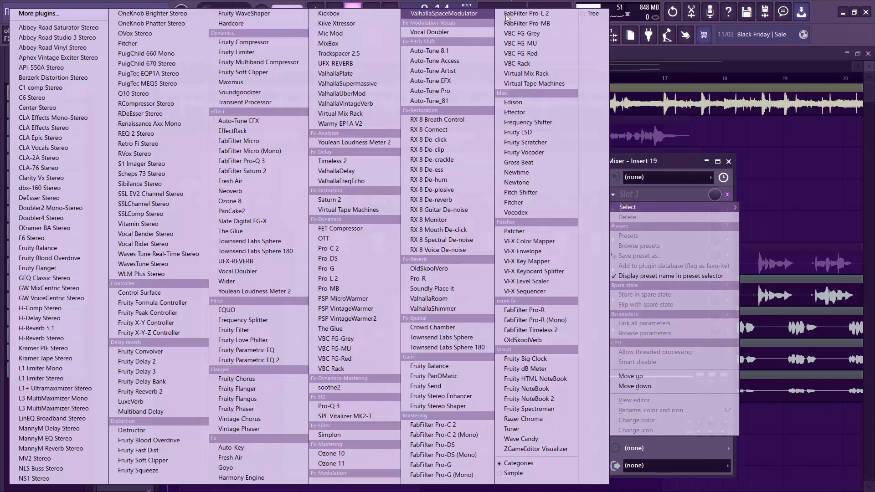
pyautogui.click(457, 54)
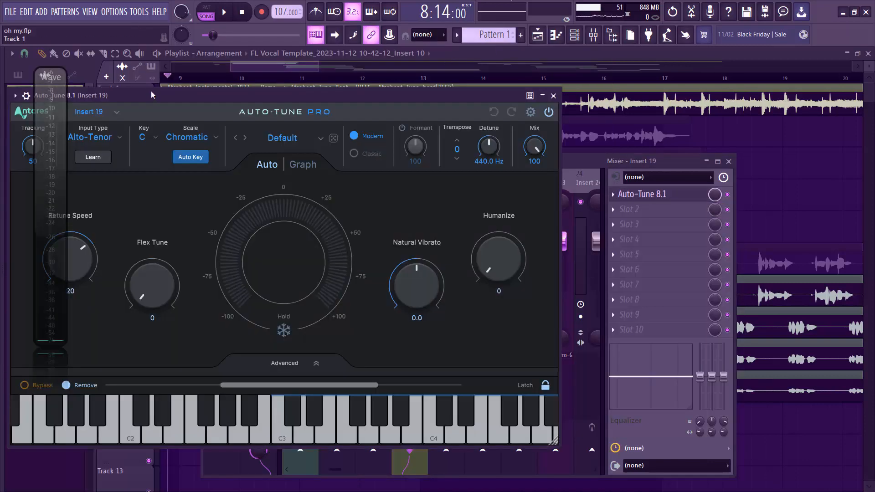
pyautogui.moveTo(154, 95); pyautogui.dragTo(279, 116)
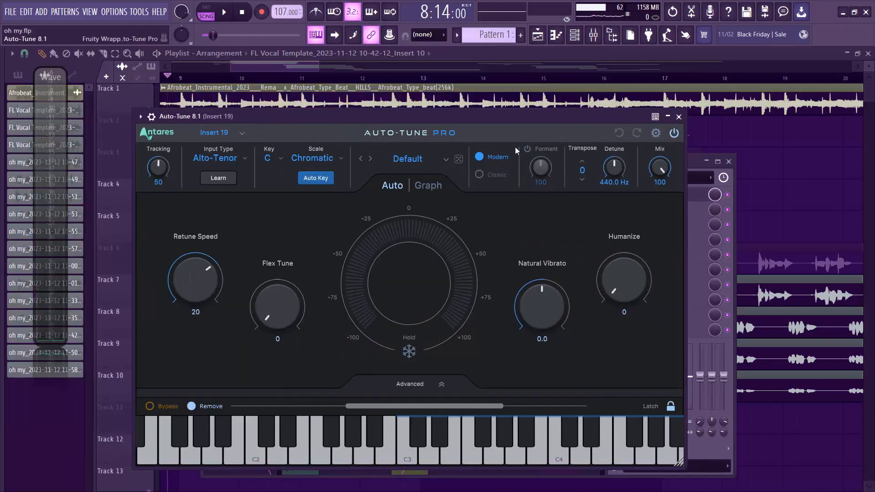
pyautogui.click(679, 117)
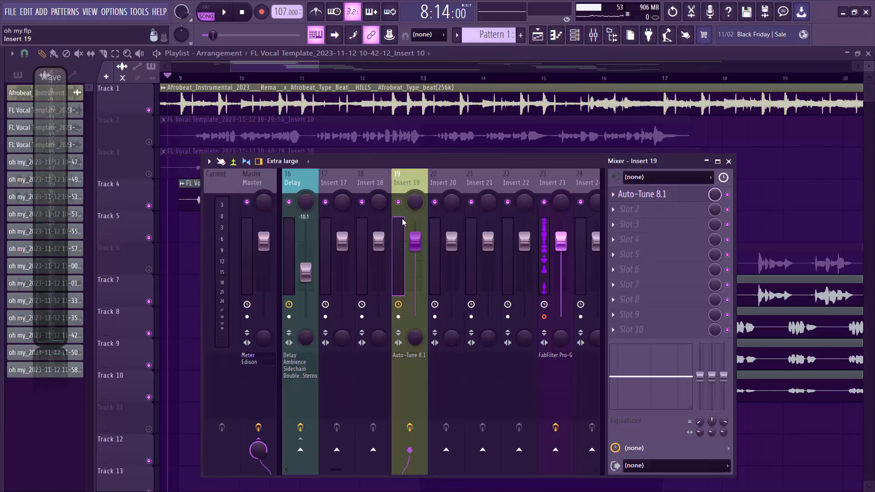
# Step: Examine the Auto-Tune 8.1 key, scale and input type settings on mixer Insert 2
pyautogui.click(328, 471)
pyautogui.scroll(5, 327, 471)
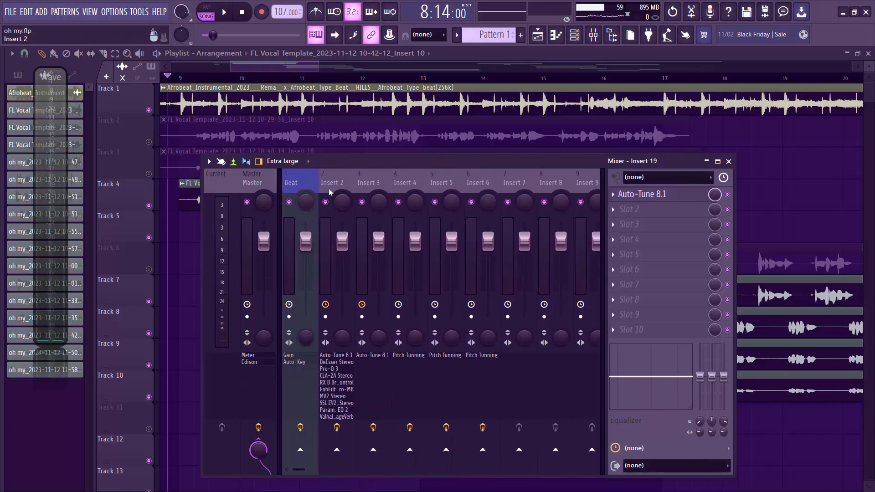
pyautogui.click(329, 186)
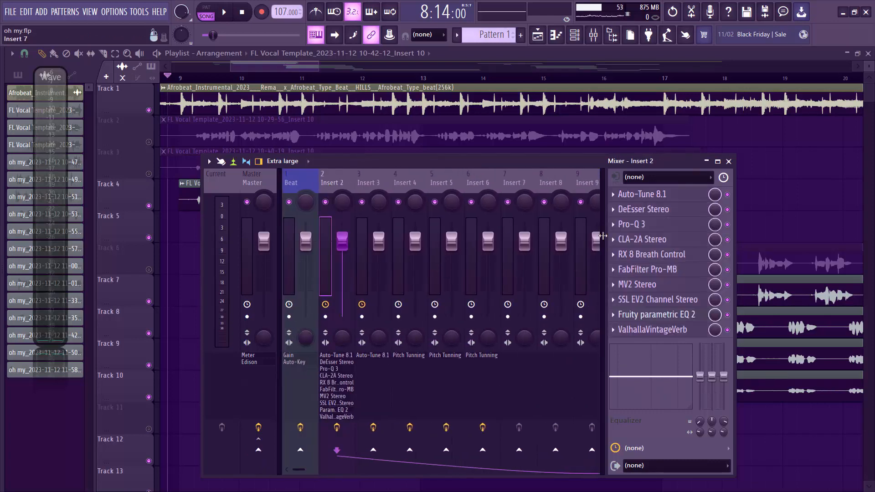
pyautogui.click(636, 196)
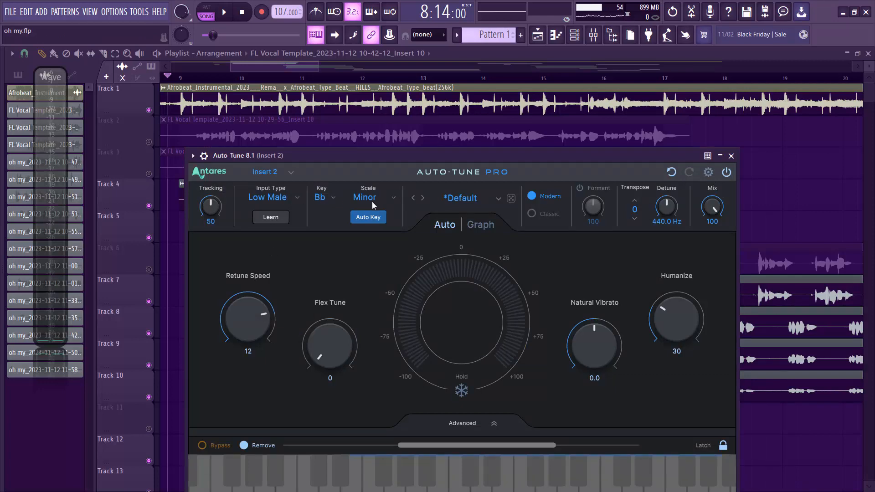
pyautogui.click(730, 156)
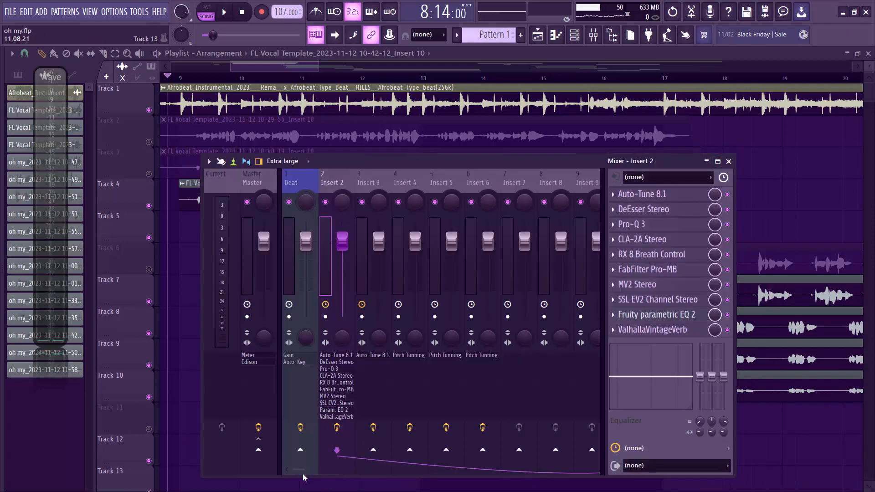
# Step: Detect the instrumental's key by opening Auto-Key on the Beat mixer track and playing the song
pyautogui.scroll(-3, 303, 471)
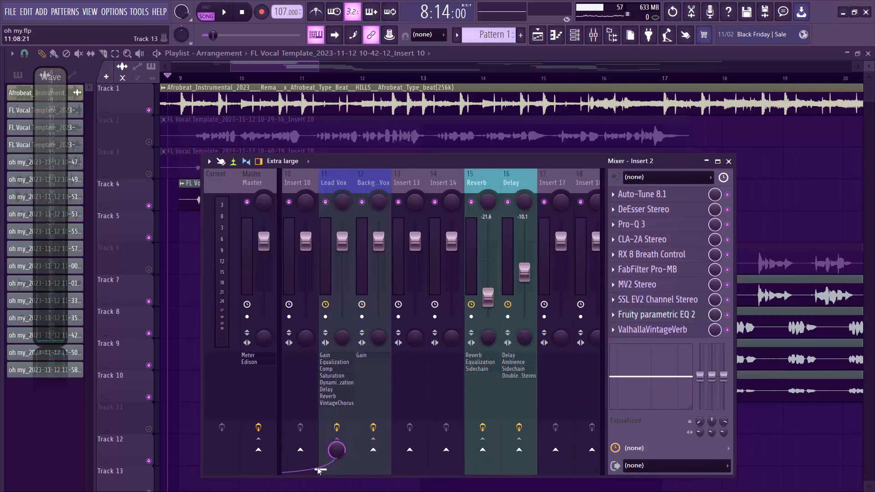
pyautogui.scroll(-1, 317, 468)
pyautogui.scroll(-1, 318, 471)
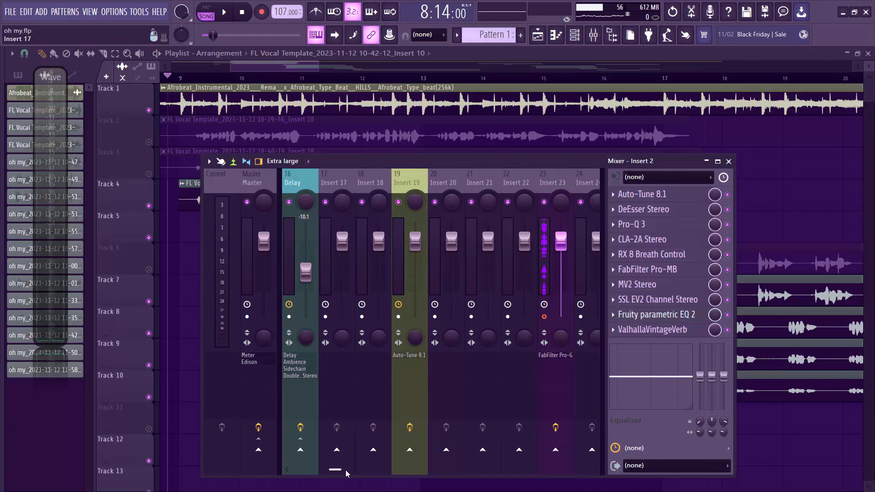
pyautogui.scroll(5, 335, 466)
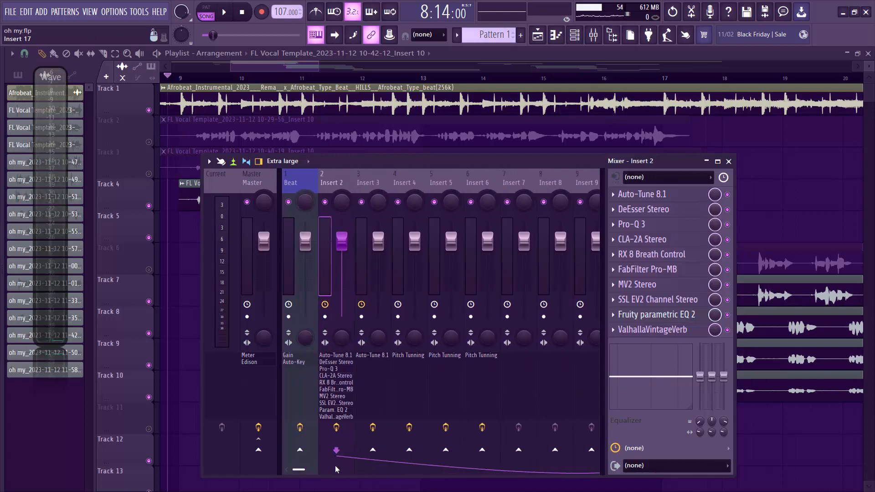
pyautogui.click(293, 192)
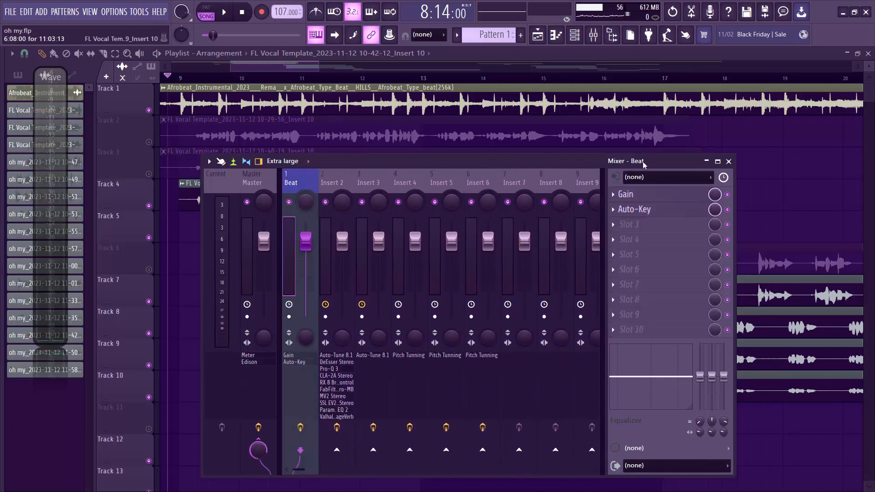
pyautogui.click(634, 209)
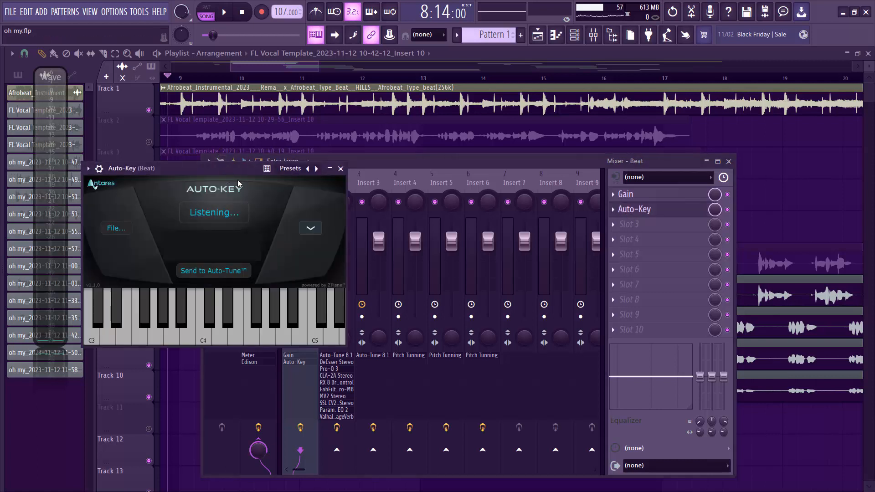
pyautogui.press('space')
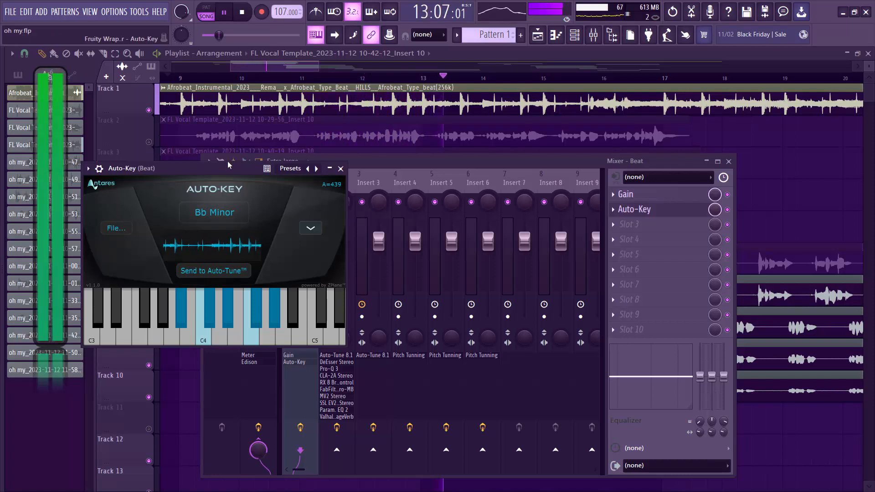
pyautogui.press('space')
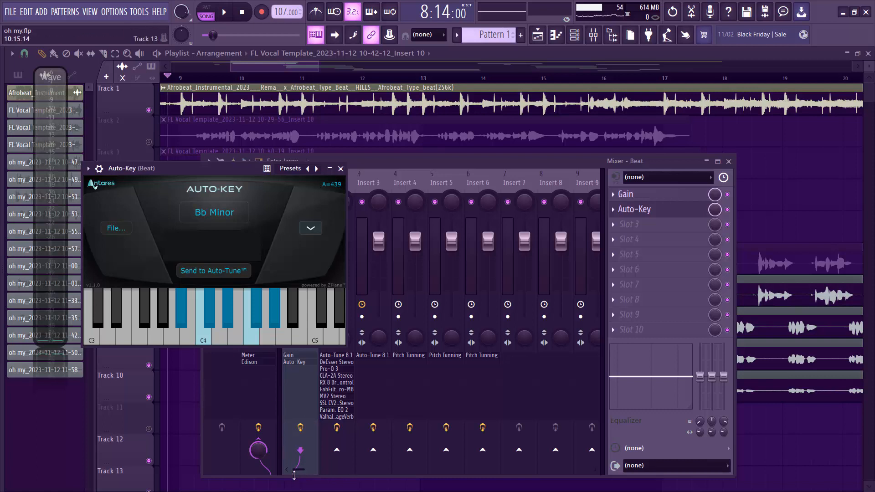
# Step: Reopen Auto-Key on the Beat mixer track and return to the mixer
pyautogui.moveTo(294, 473); pyautogui.dragTo(337, 469)
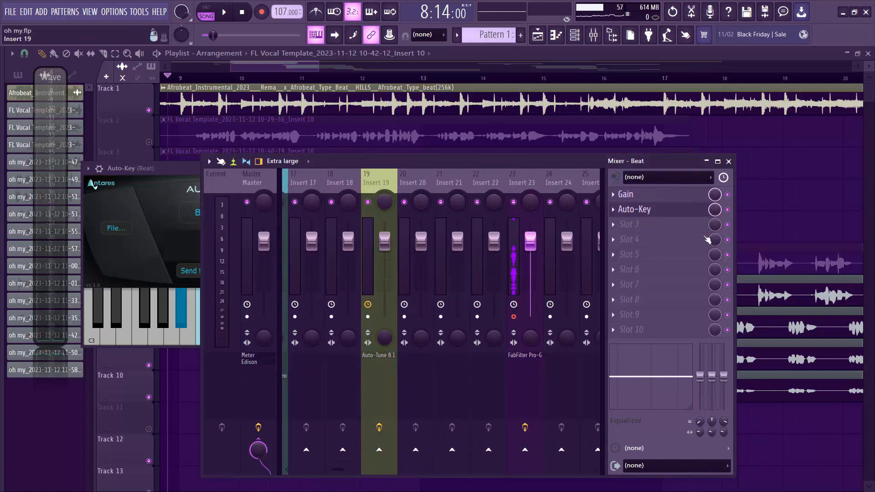
pyautogui.click(616, 210)
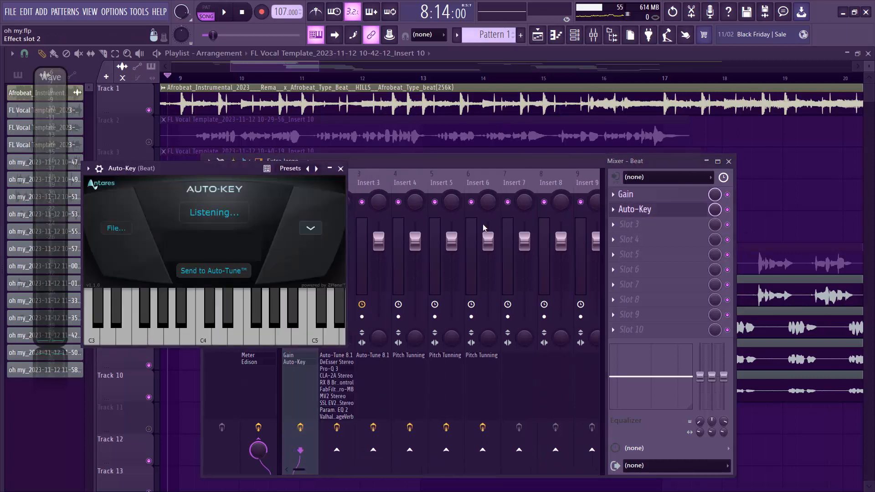
pyautogui.click(454, 169)
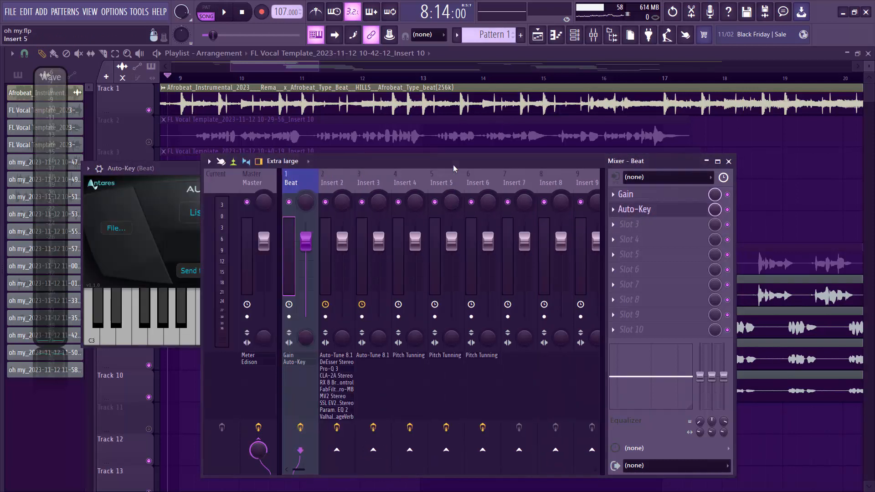
# Step: Open Auto-Tune 8.1 on mixer Insert 19 and set its input type to Low Male
pyautogui.click(351, 469)
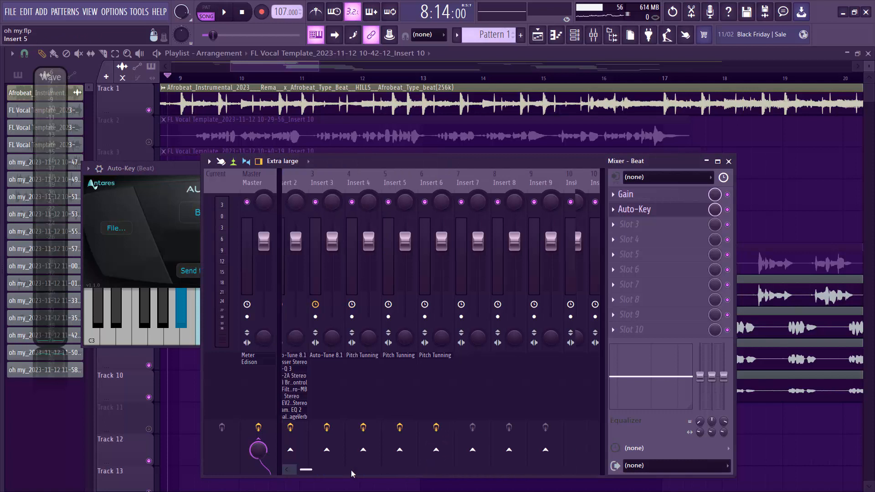
pyautogui.moveTo(351, 471); pyautogui.dragTo(349, 428)
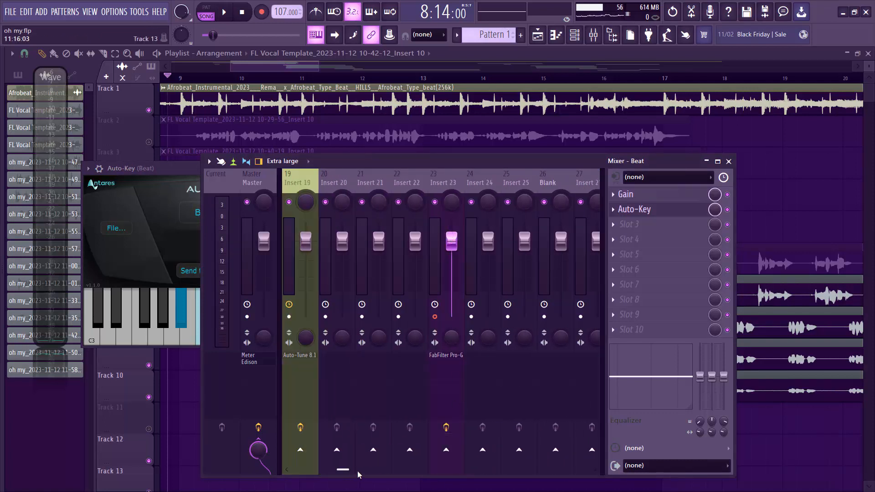
pyautogui.scroll(3, 353, 472)
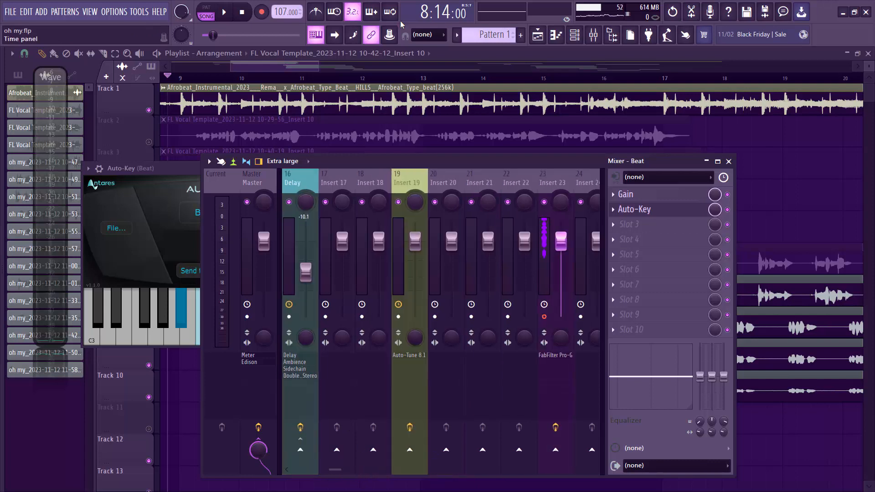
pyautogui.click(408, 181)
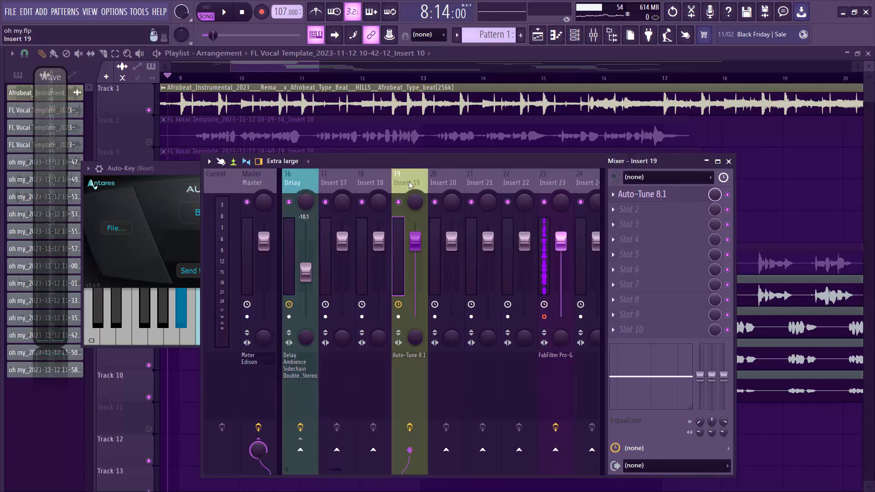
pyautogui.click(669, 195)
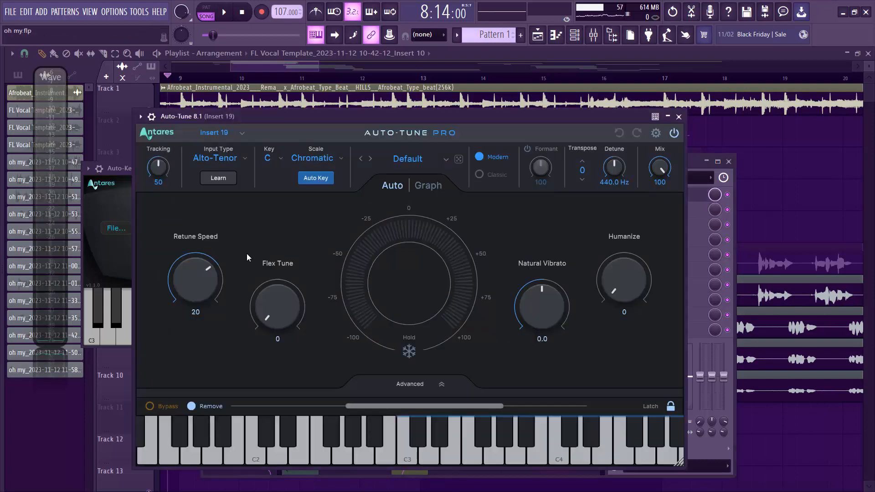
pyautogui.click(226, 163)
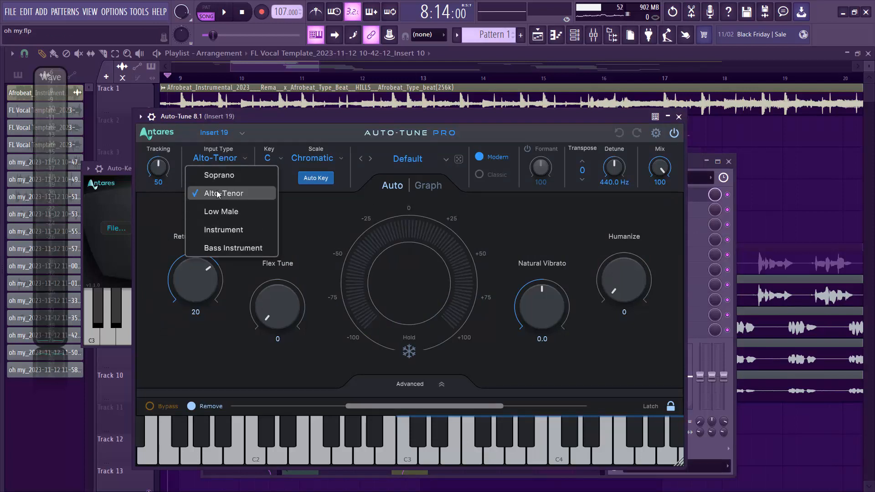
pyautogui.click(234, 213)
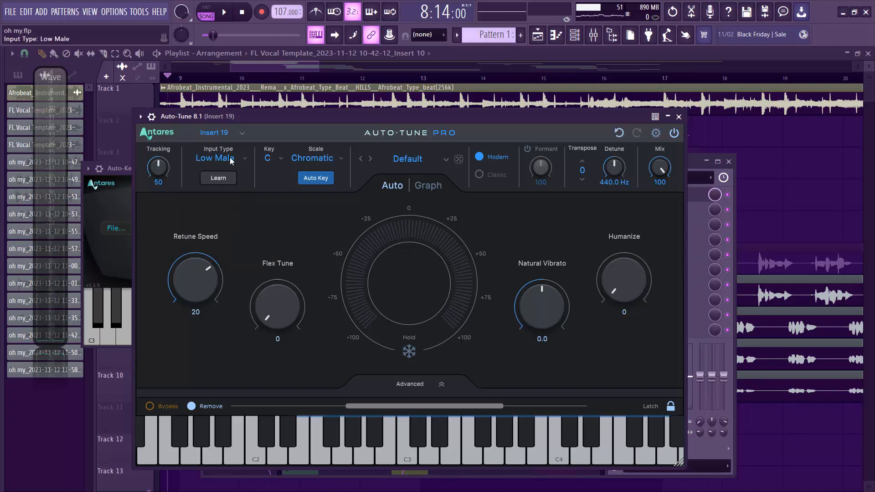
# Step: Set Auto-Tune's scale to Minor and its key to Bb
pyautogui.click(319, 161)
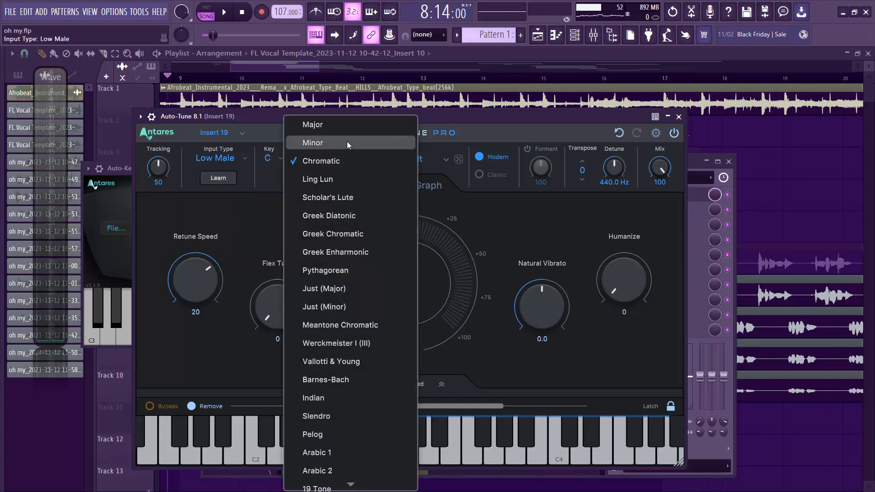
pyautogui.click(329, 147)
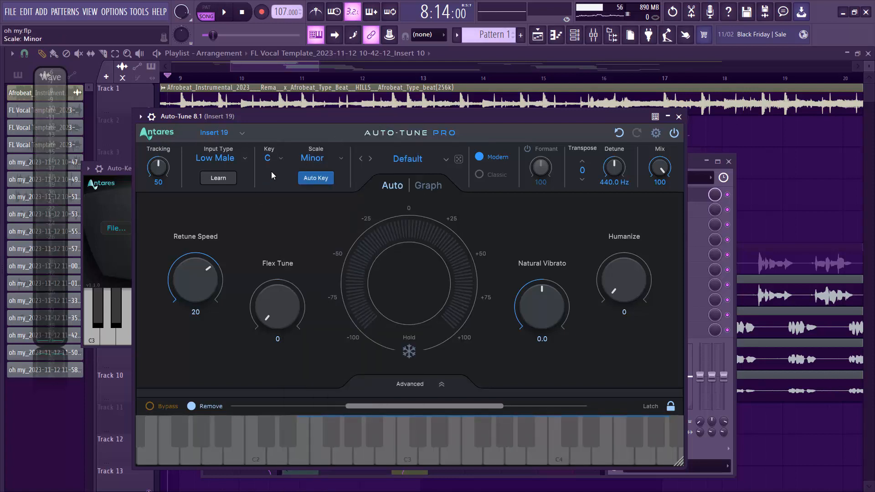
pyautogui.click(280, 162)
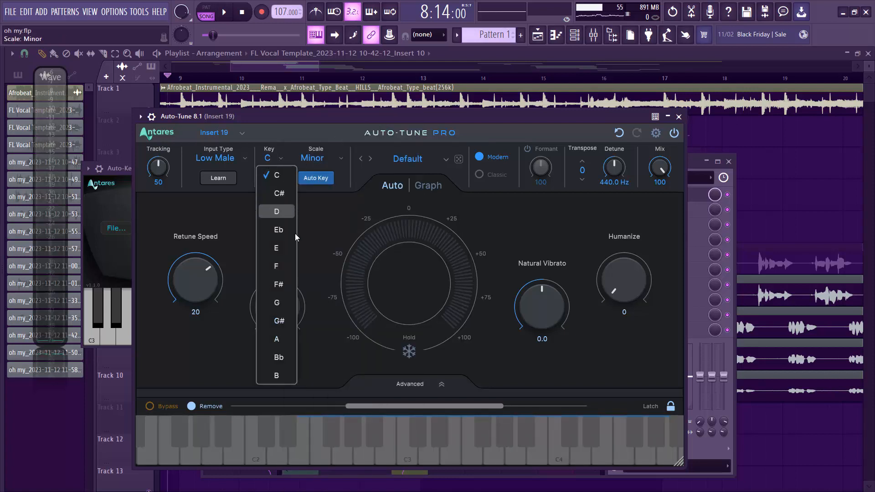
pyautogui.click(290, 357)
# Step: Set Auto-Tune's Retune Speed to 9, audition the tuned vocal in playback, and close the plugin window
pyautogui.moveTo(203, 290); pyautogui.dragTo(203, 270)
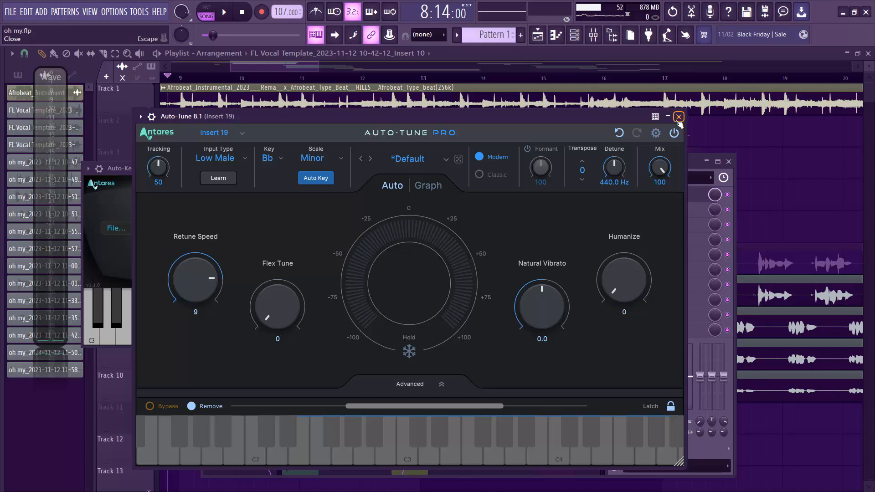
pyautogui.click(678, 117)
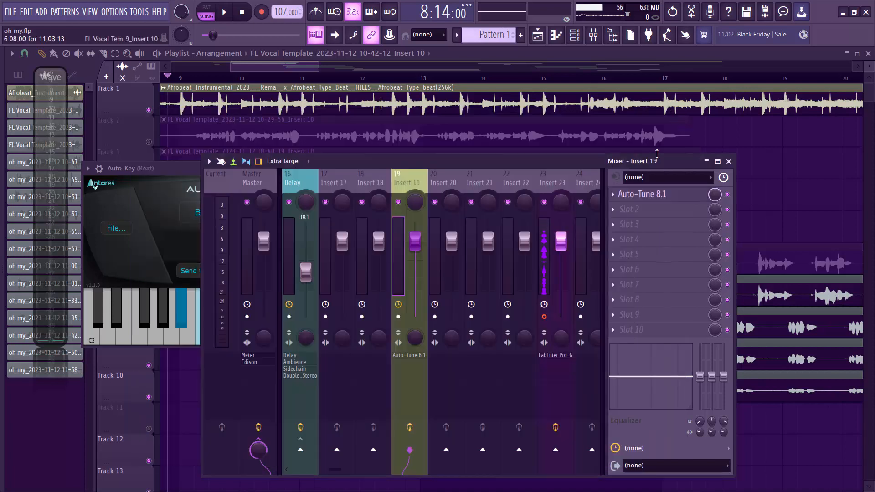
pyautogui.click(635, 195)
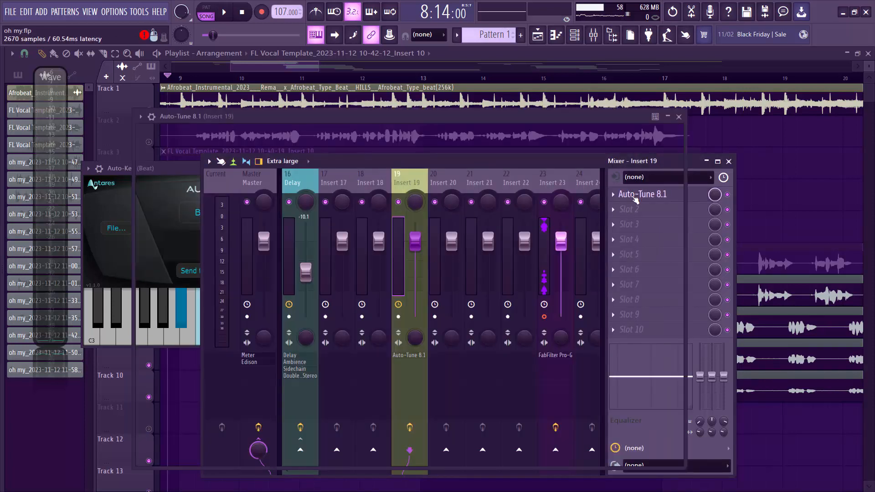
pyautogui.press('space')
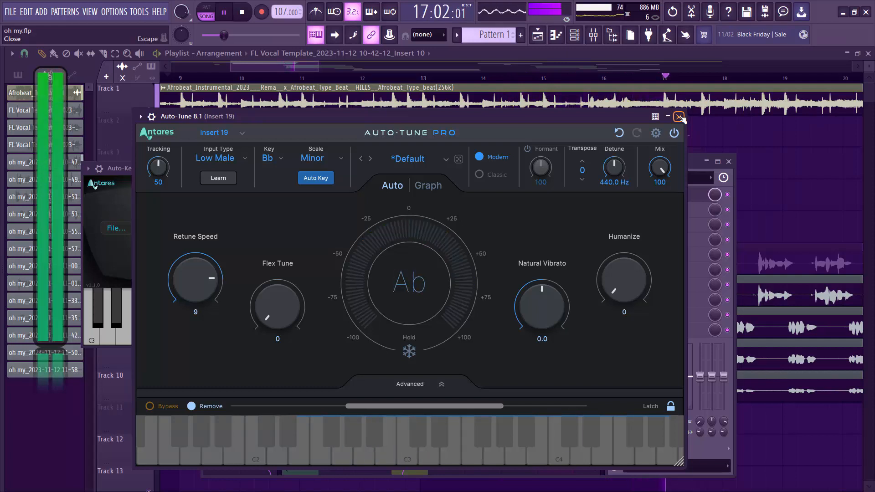
pyautogui.press('space')
pyautogui.click(678, 116)
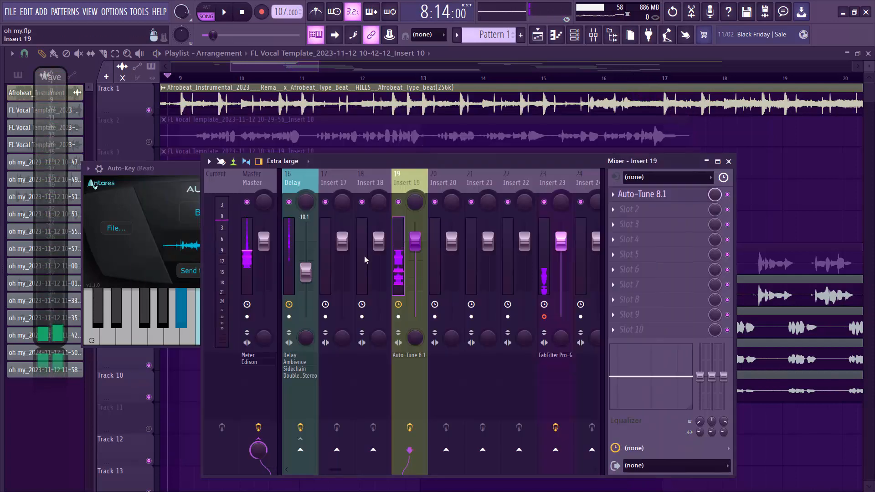
# Step: Load FabFilter Pro-G into slot 2 of Insert 19 and position its window over the mixer
pyautogui.click(642, 213)
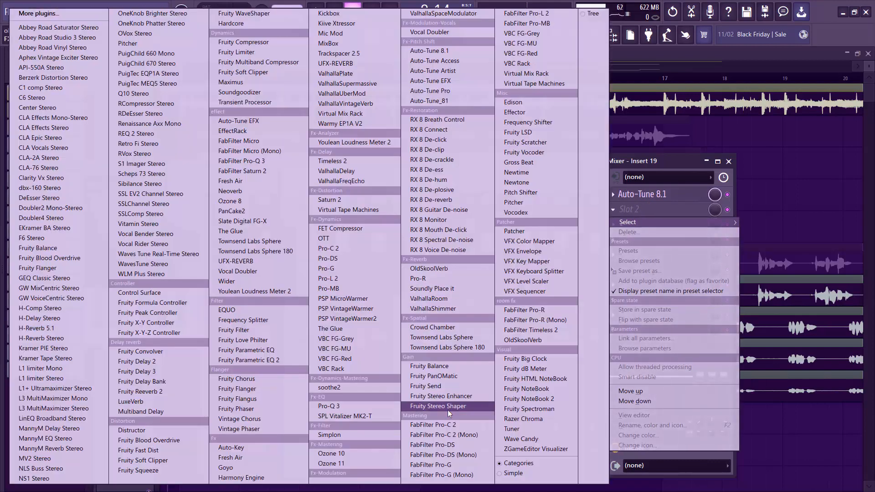
pyautogui.click(464, 462)
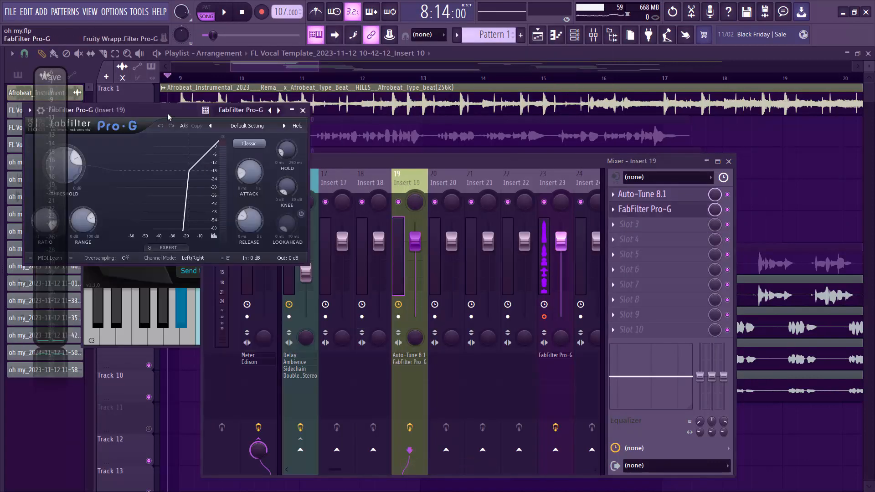
pyautogui.moveTo(168, 113); pyautogui.dragTo(416, 143)
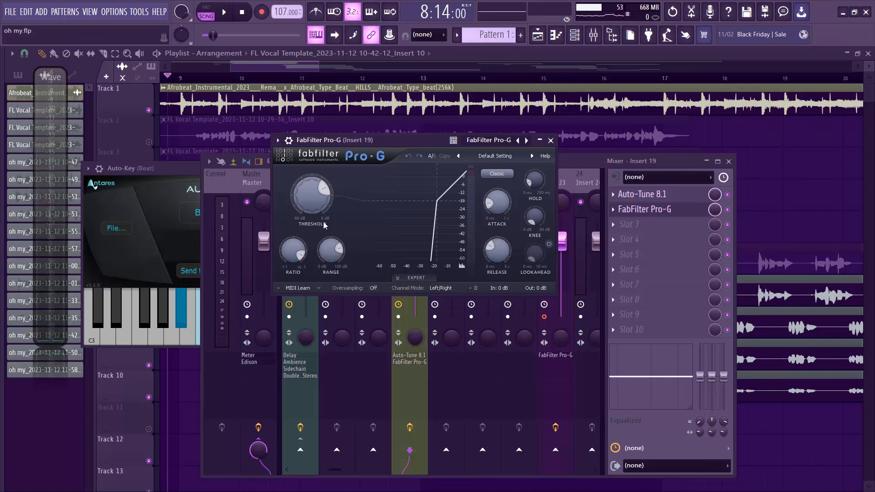
# Step: Lower the Pro-G gate threshold to about -50.42 dB while auditioning the vocal, and close the plugin window
pyautogui.click(299, 207)
pyautogui.moveTo(299, 208); pyautogui.dragTo(288, 246)
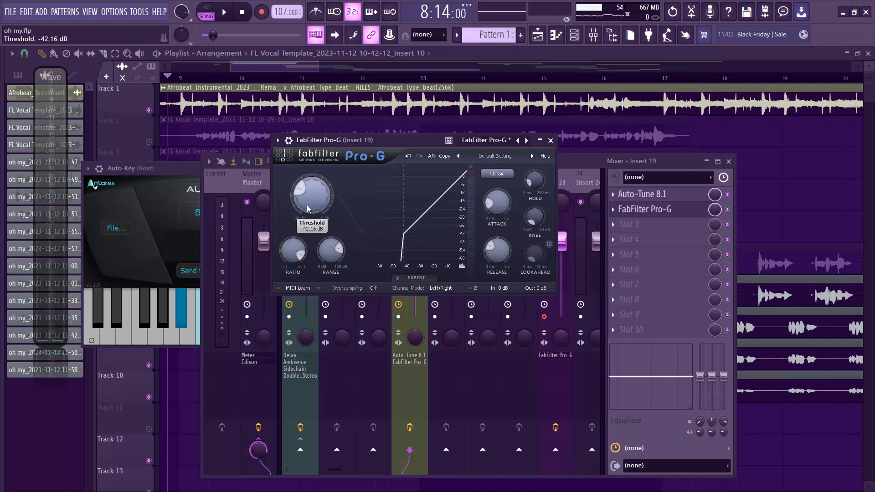
pyautogui.moveTo(307, 198); pyautogui.dragTo(306, 204)
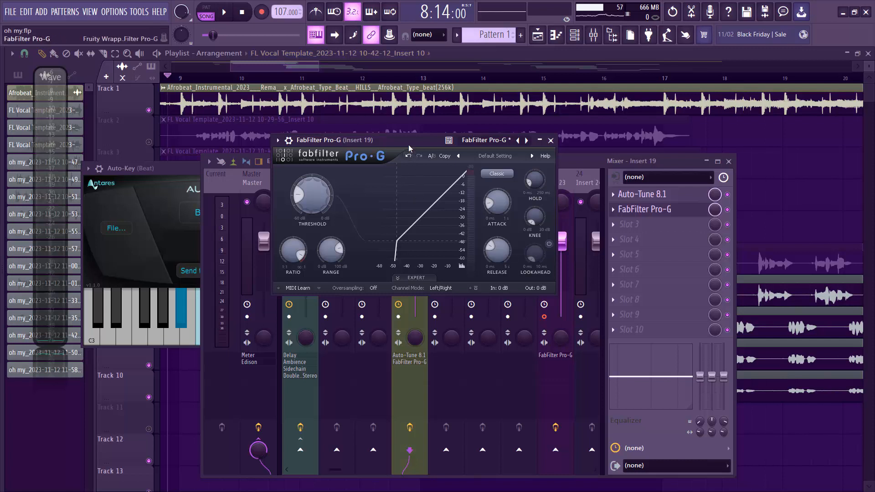
pyautogui.press('space')
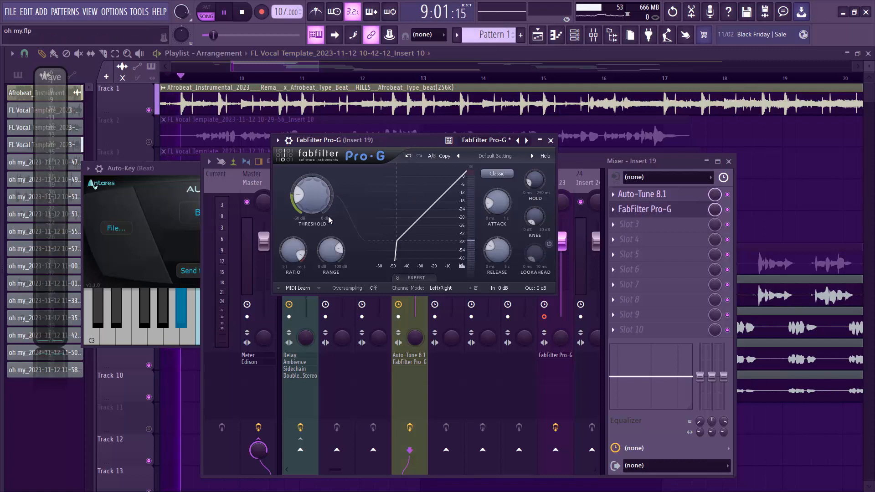
pyautogui.moveTo(326, 200)
pyautogui.mouseDown()
pyautogui.moveTo(313, 190)
pyautogui.moveTo(306, 207)
pyautogui.moveTo(313, 190)
pyautogui.mouseUp()
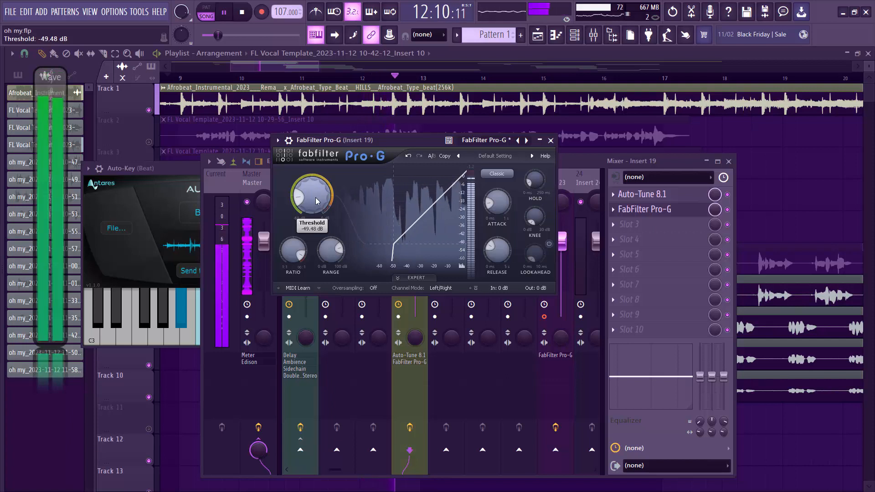
pyautogui.moveTo(300, 197); pyautogui.dragTo(304, 209)
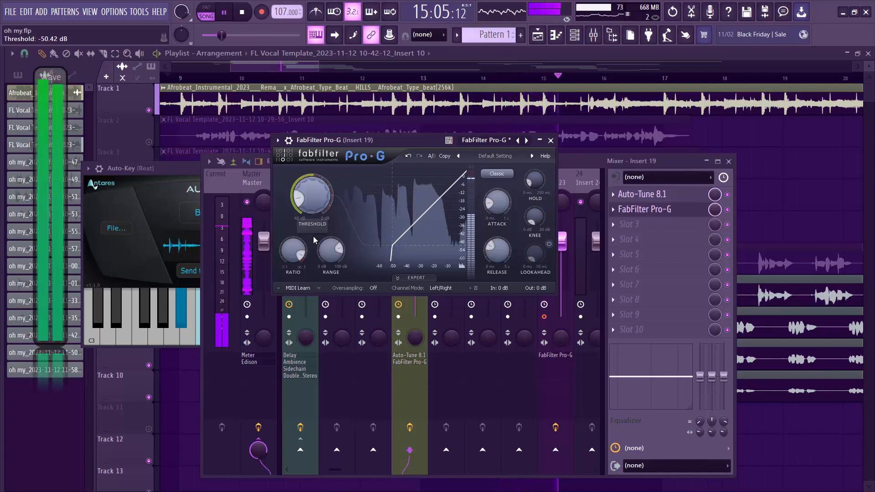
pyautogui.press('space')
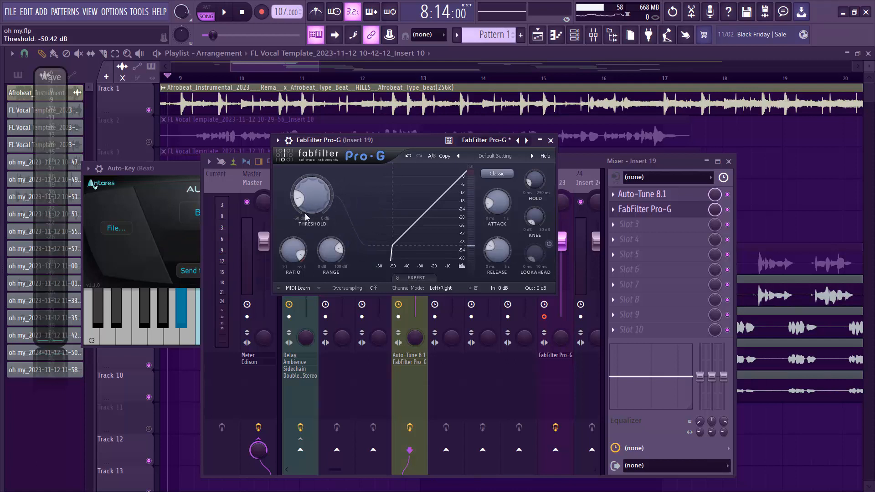
pyautogui.moveTo(305, 212)
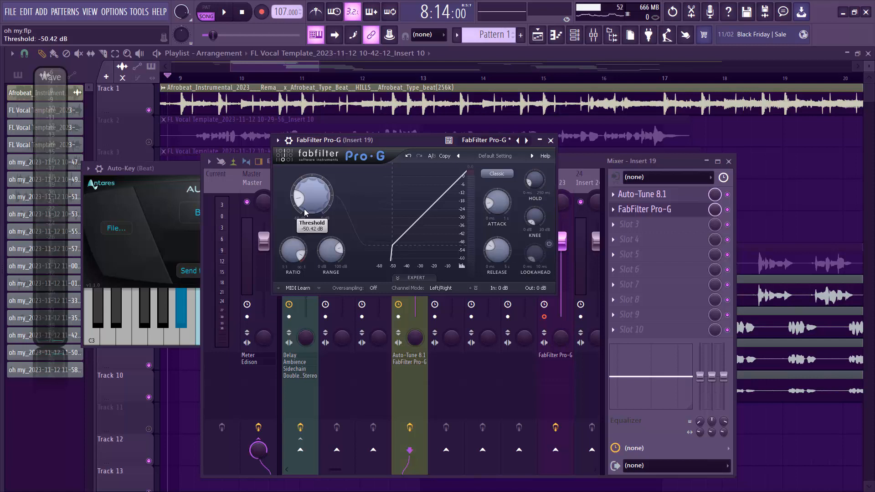
pyautogui.click(551, 141)
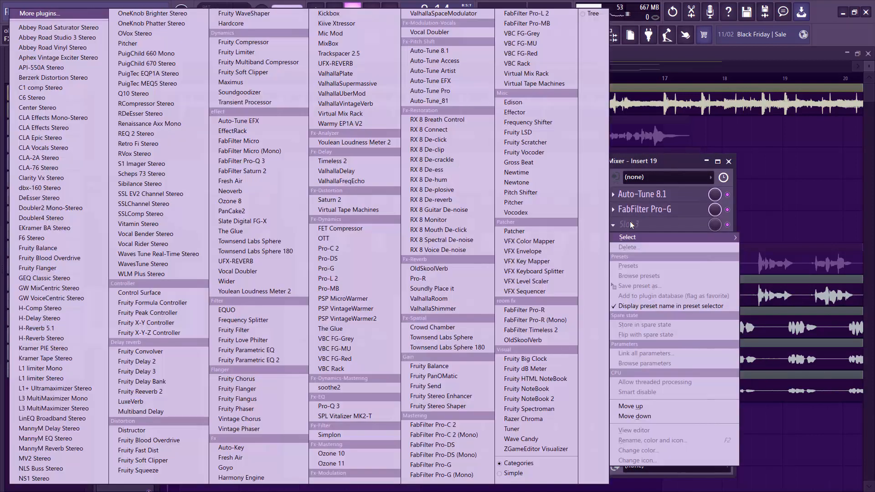
# Step: Load Pro-Q 3 into slot 3 of Insert 19 and add a low cut band with a 24 dB/oct slope
pyautogui.click(630, 230)
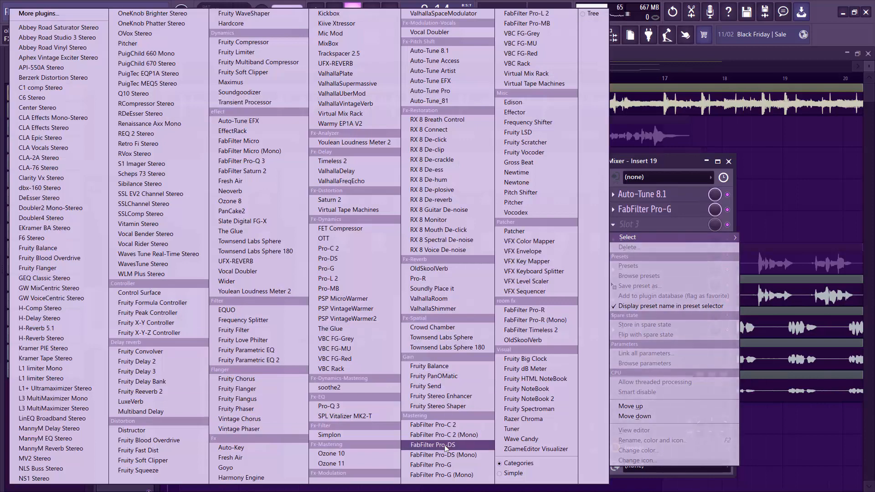
pyautogui.click(329, 405)
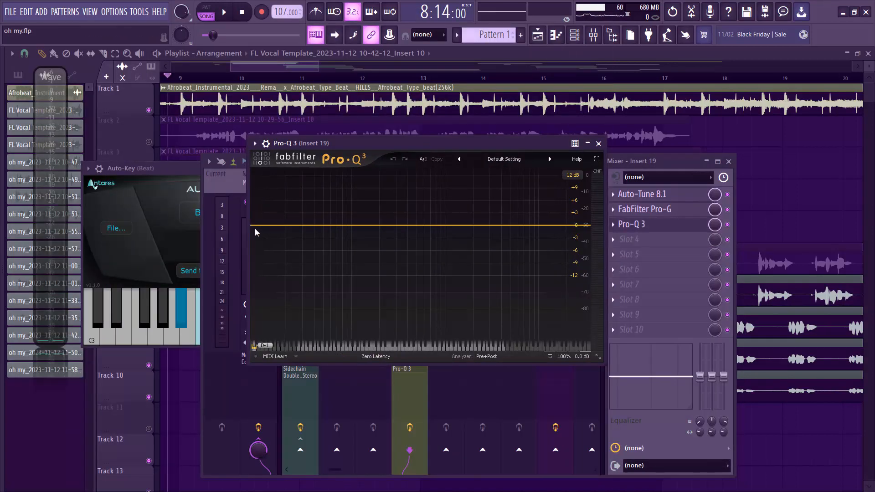
pyautogui.click(255, 227)
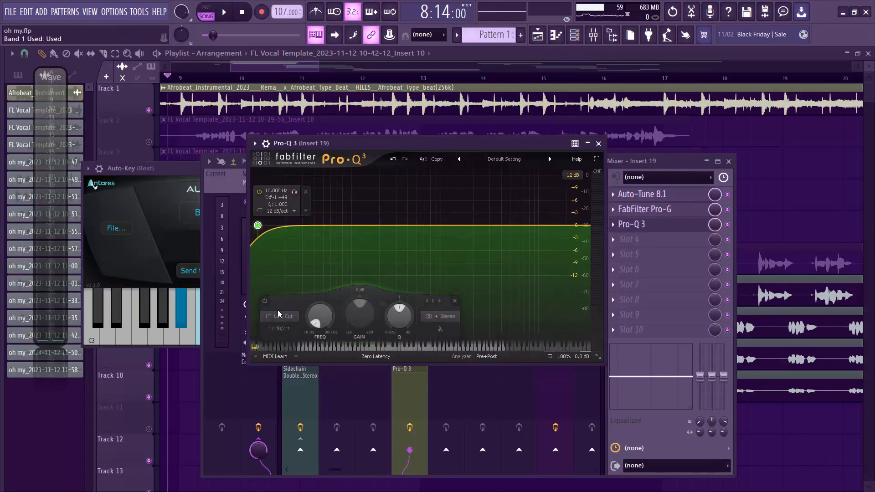
pyautogui.click(278, 329)
pyautogui.click(288, 377)
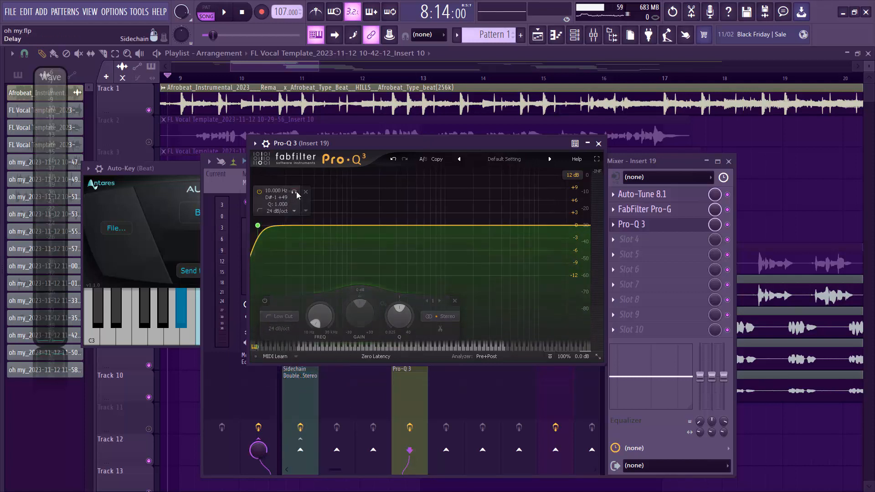
# Step: Solo the Pro-Q 3 low cut band during playback and move its frequency to about 150.84 Hz
pyautogui.moveTo(292, 192); pyautogui.dragTo(380, 195)
pyautogui.press('space')
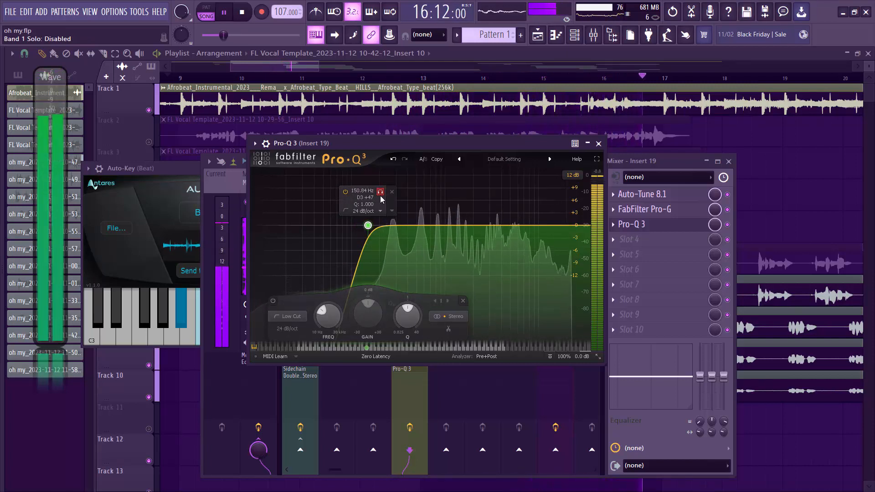
pyautogui.press('space')
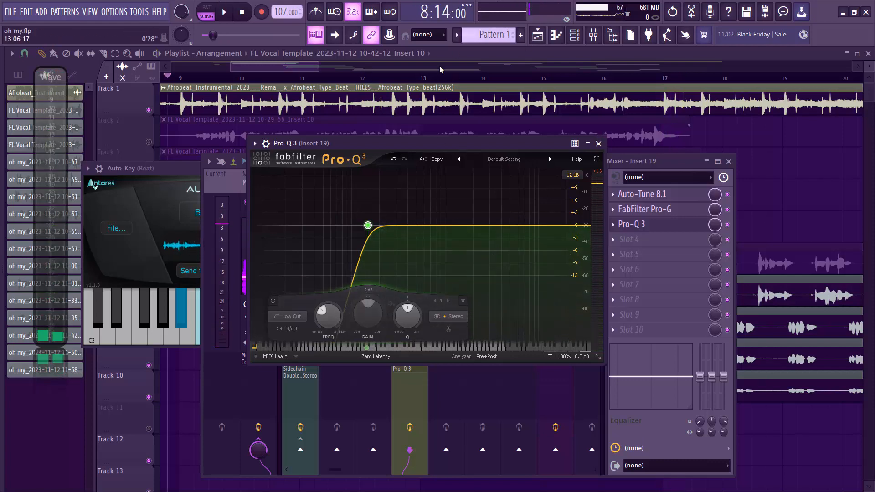
# Step: Look through the mixer inserts and inspect the FabFilter Pro-G gate on Insert 23
pyautogui.moveTo(283, 66); pyautogui.dragTo(218, 68)
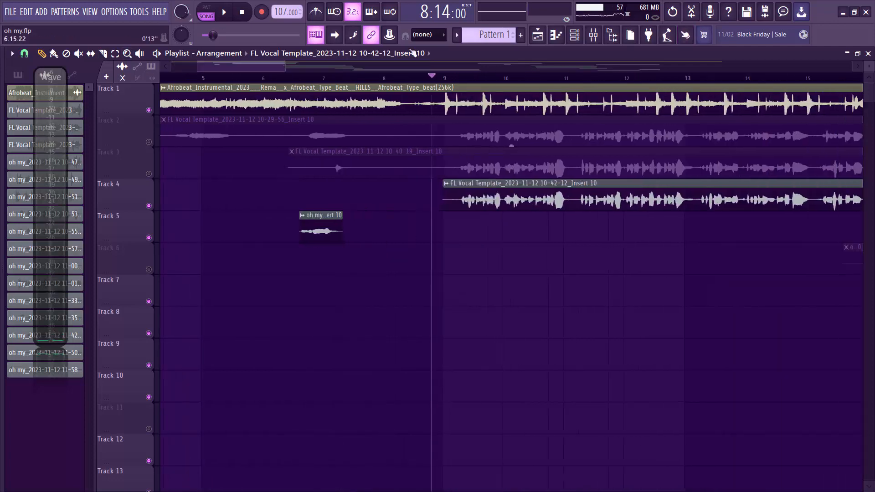
pyautogui.click(593, 35)
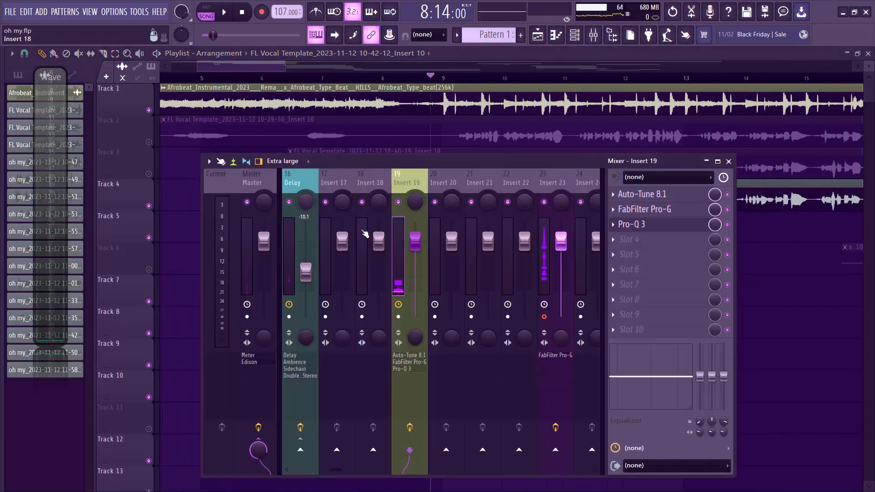
pyautogui.scroll(6, 297, 472)
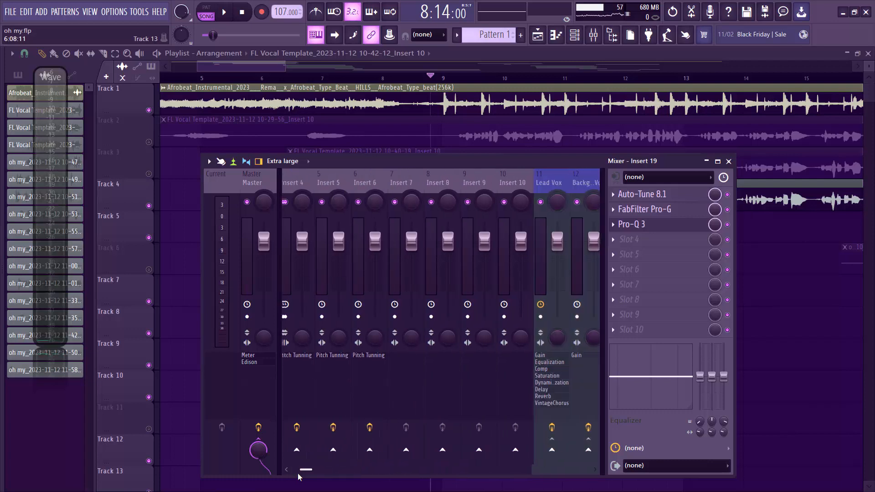
pyautogui.scroll(3, 299, 474)
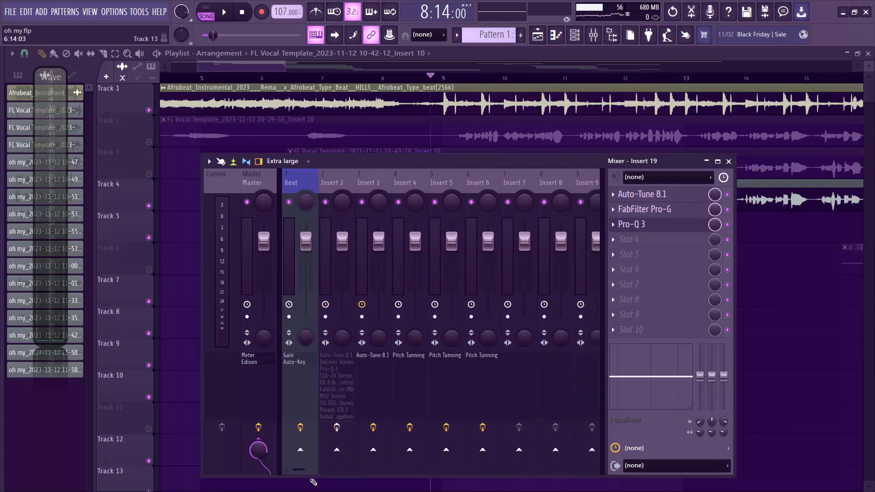
pyautogui.scroll(-10, 314, 476)
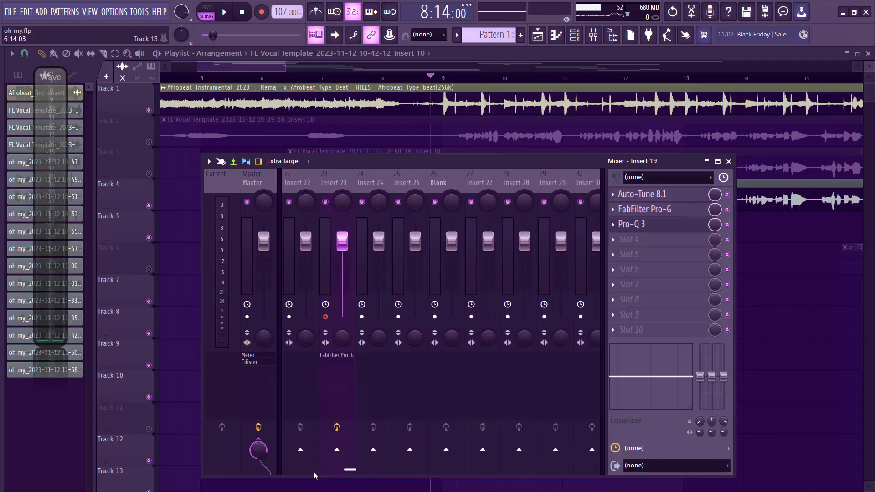
pyautogui.click(333, 182)
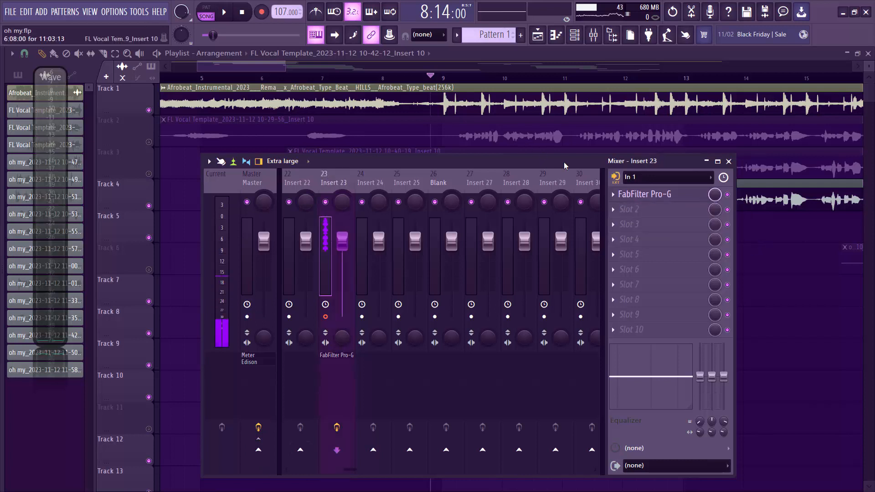
pyautogui.click(623, 195)
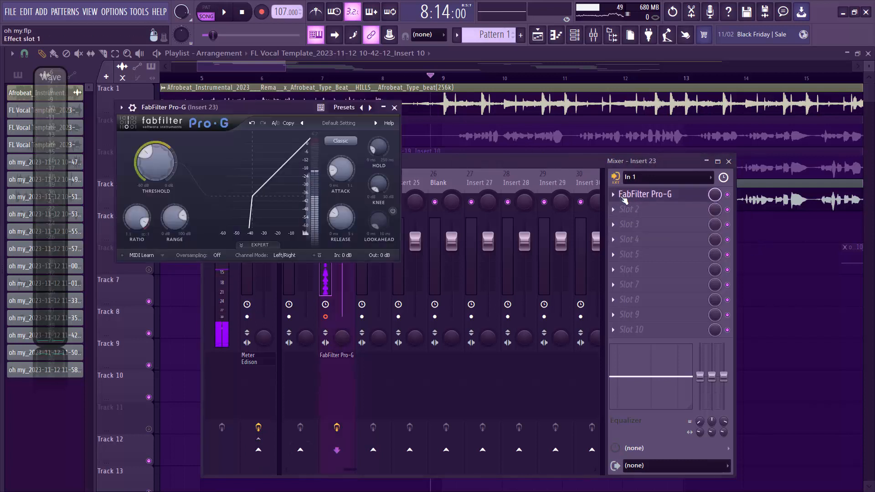
pyautogui.click(394, 108)
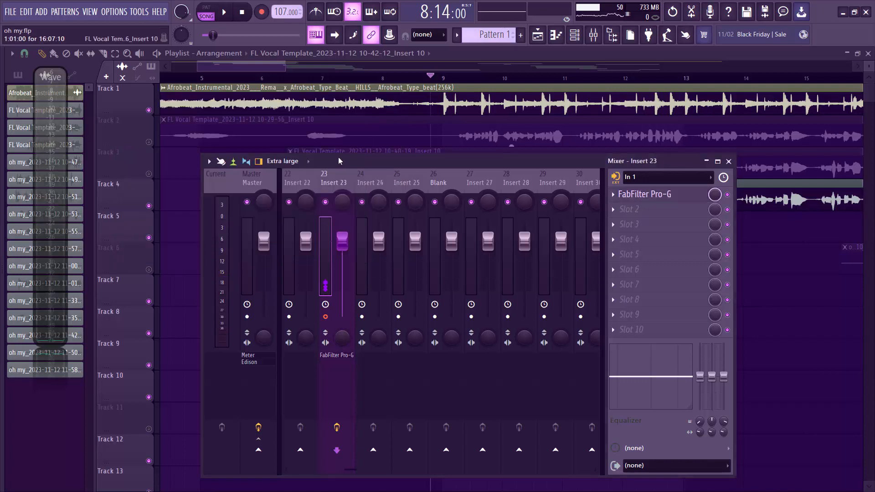
# Step: Return to mixer Insert 19 and review the low cut band in its Pro-Q 3
pyautogui.click(308, 469)
pyautogui.click(291, 228)
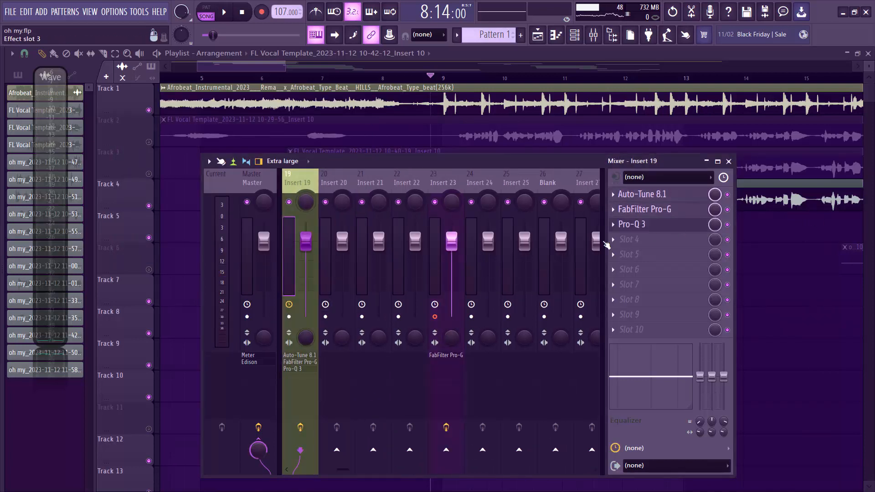
pyautogui.click(640, 230)
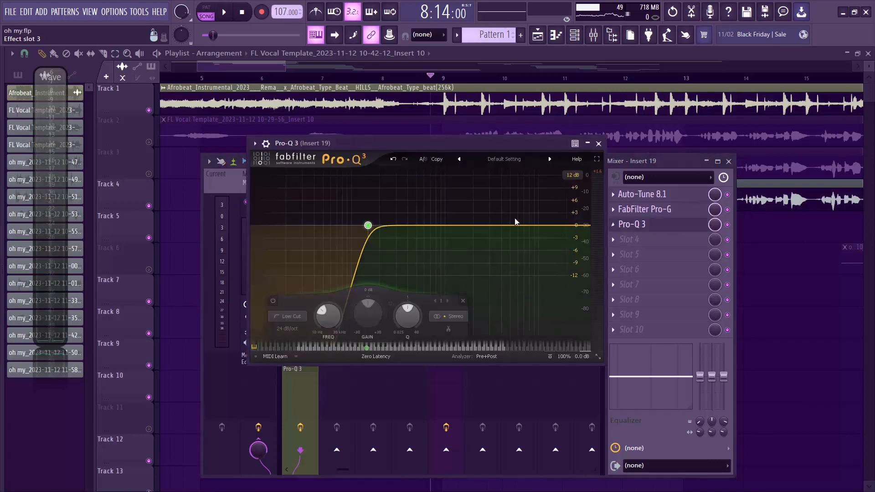
pyautogui.click(600, 144)
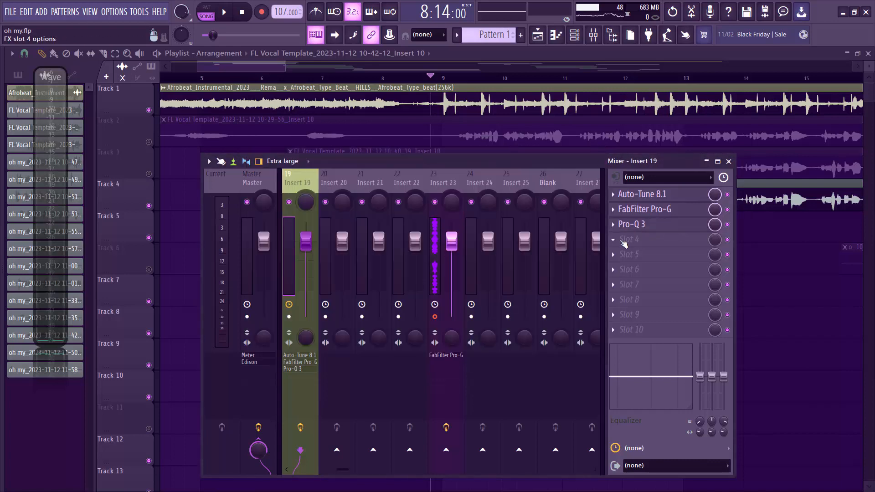
# Step: Load FabFilter Pro-C 2 into slot 4 of Insert 19 and set its threshold to about -14.98 dB during playback
pyautogui.click(619, 239)
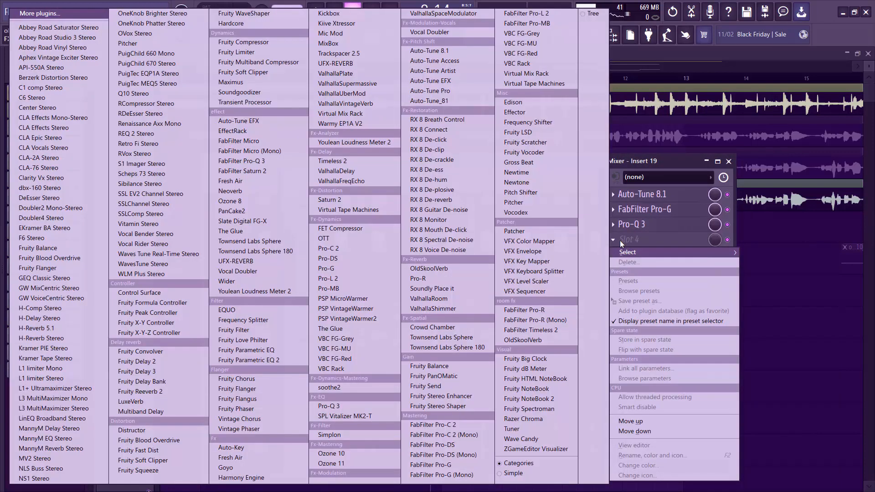
pyautogui.click(457, 424)
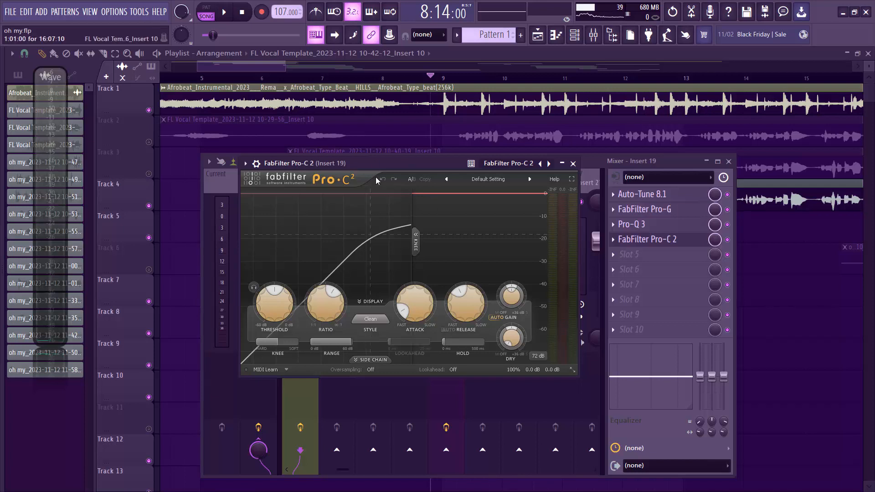
pyautogui.press('space')
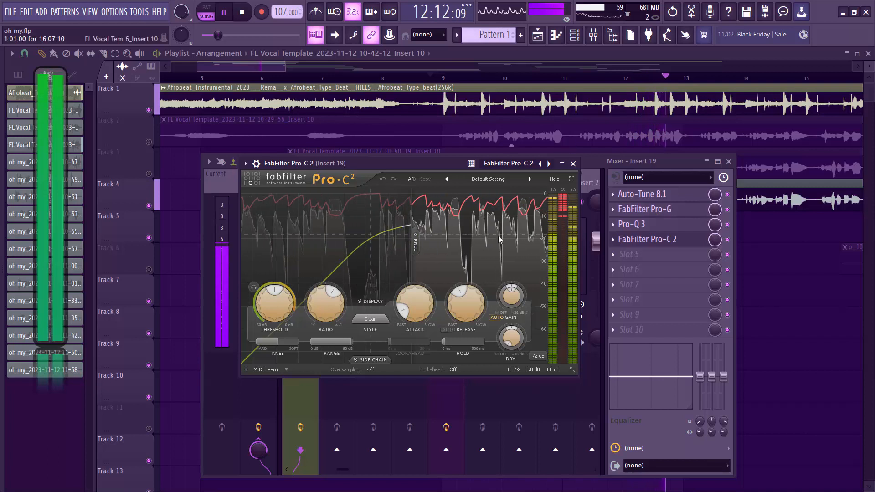
pyautogui.moveTo(266, 305); pyautogui.dragTo(268, 297)
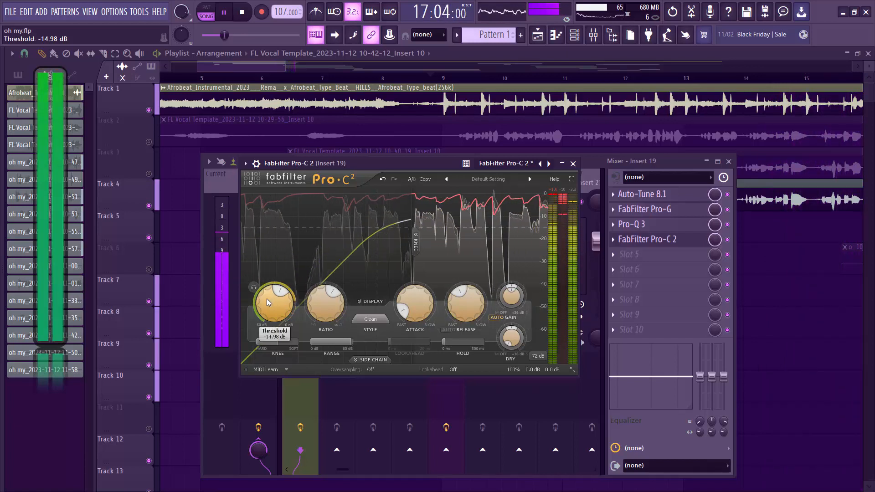
pyautogui.press('space')
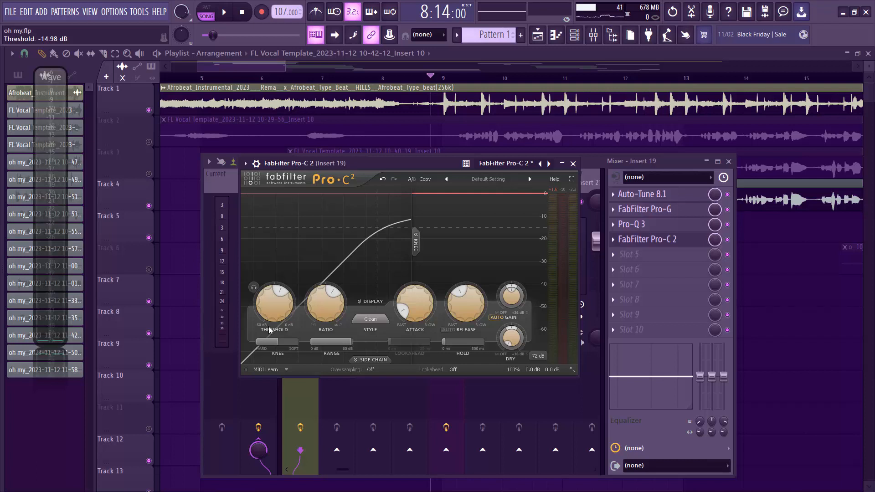
pyautogui.click(574, 164)
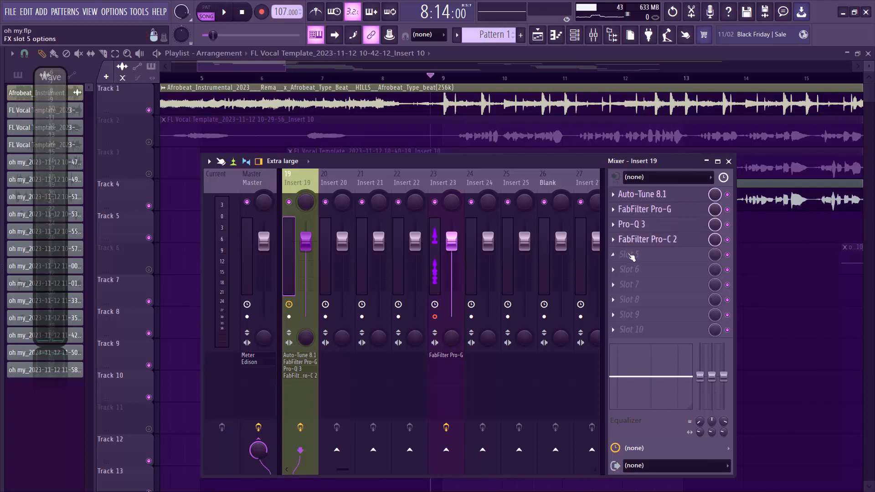
# Step: Review the Auto-Tune, Pro-G, Pro-Q 3 and Pro-C 2 settings in the Insert 19 effects chain
pyautogui.click(644, 196)
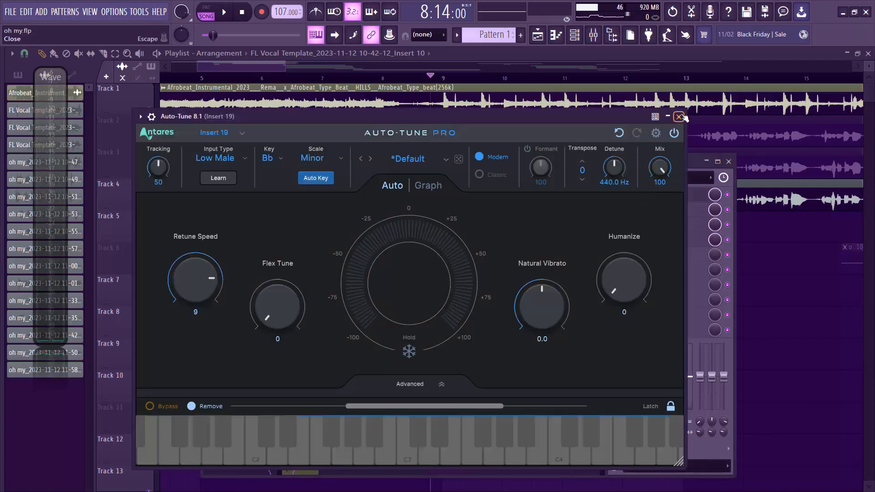
pyautogui.click(678, 117)
pyautogui.click(669, 211)
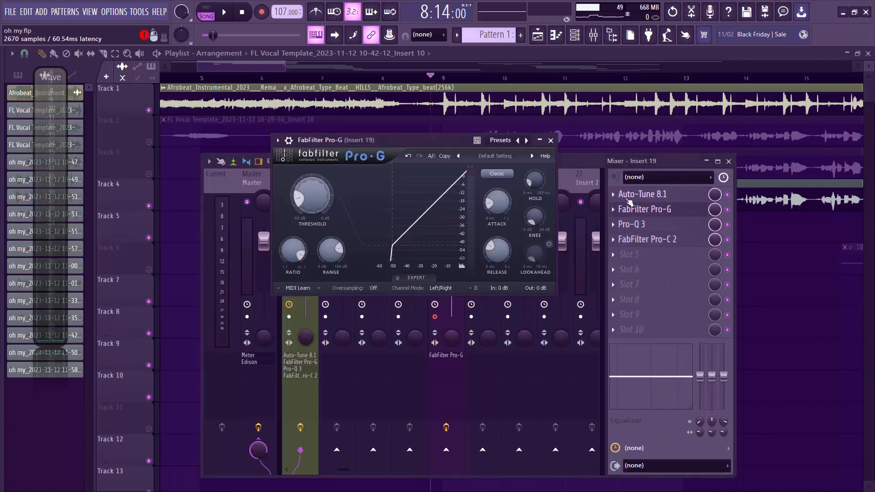
pyautogui.click(555, 144)
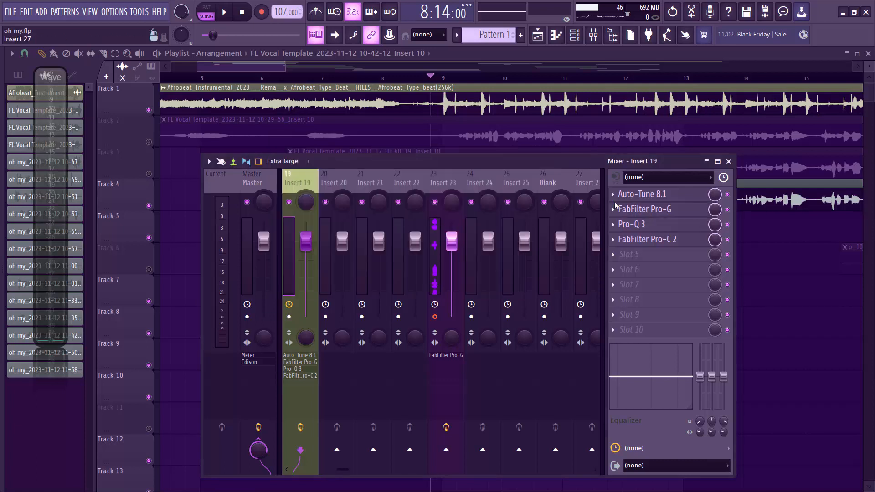
pyautogui.click(641, 228)
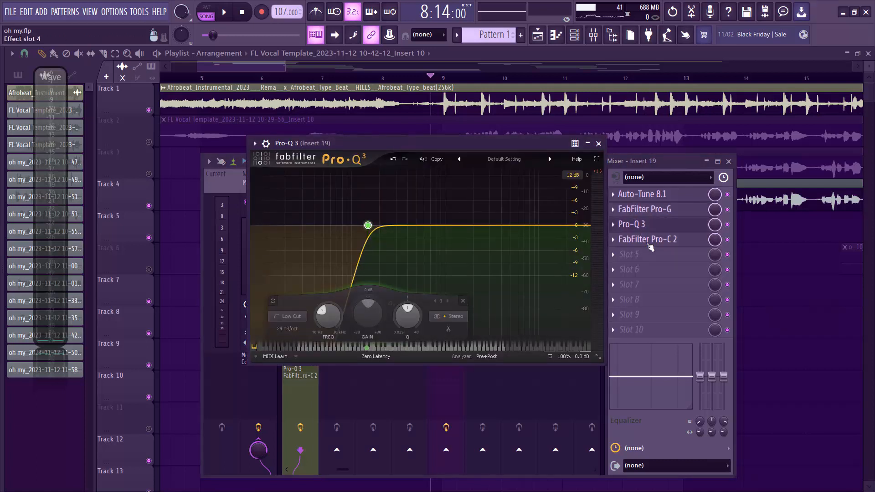
pyautogui.click(651, 242)
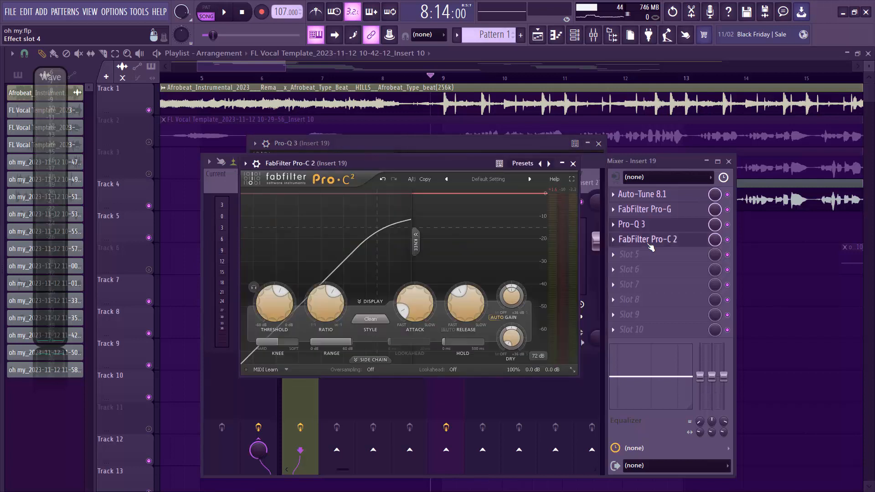
pyautogui.click(572, 163)
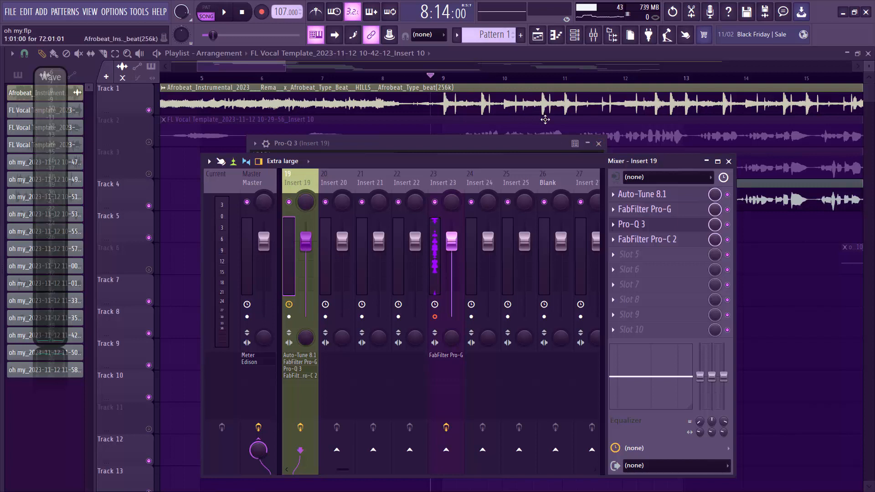
pyautogui.press('F12')
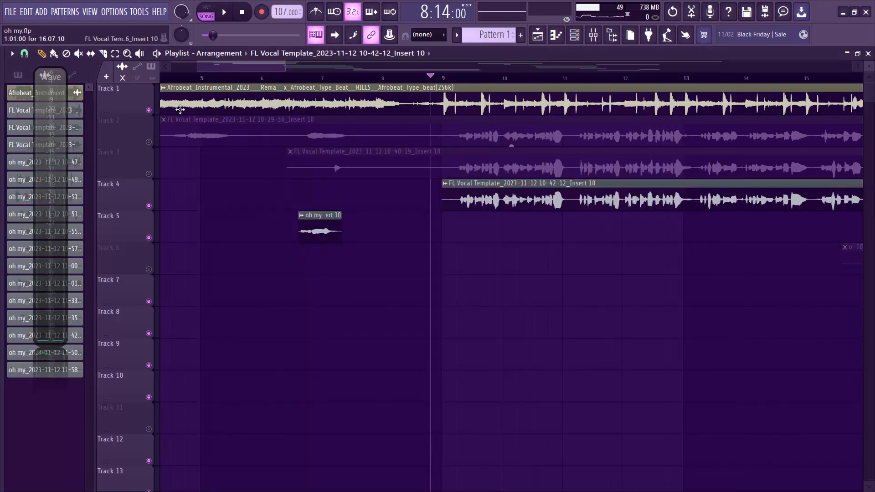
pyautogui.moveTo(228, 66); pyautogui.dragTo(264, 67)
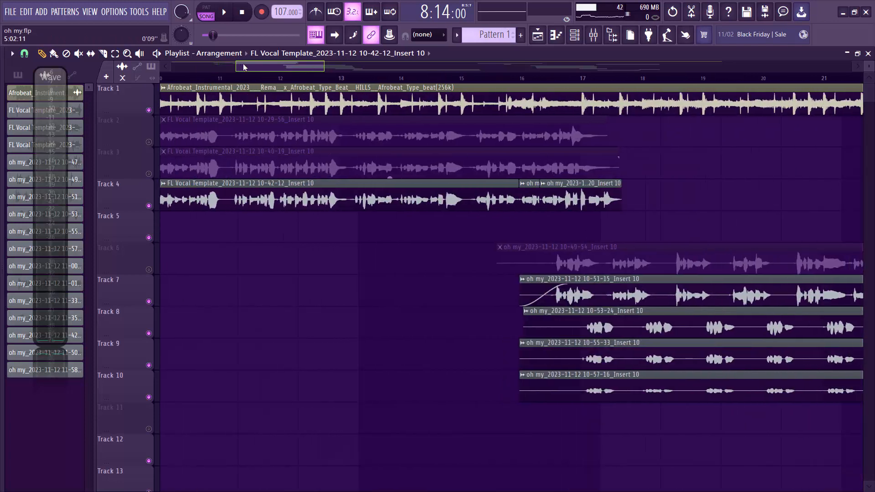
pyautogui.rightClick(140, 194)
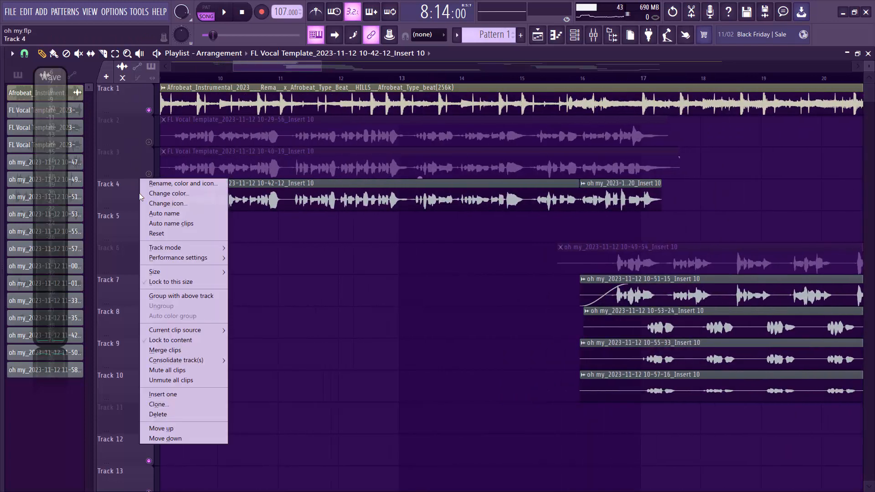
pyautogui.moveTo(201, 362)
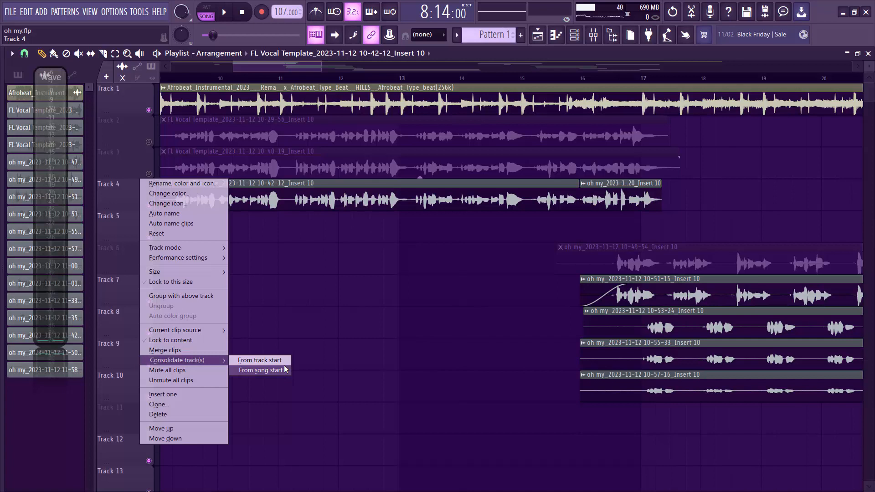
pyautogui.click(247, 361)
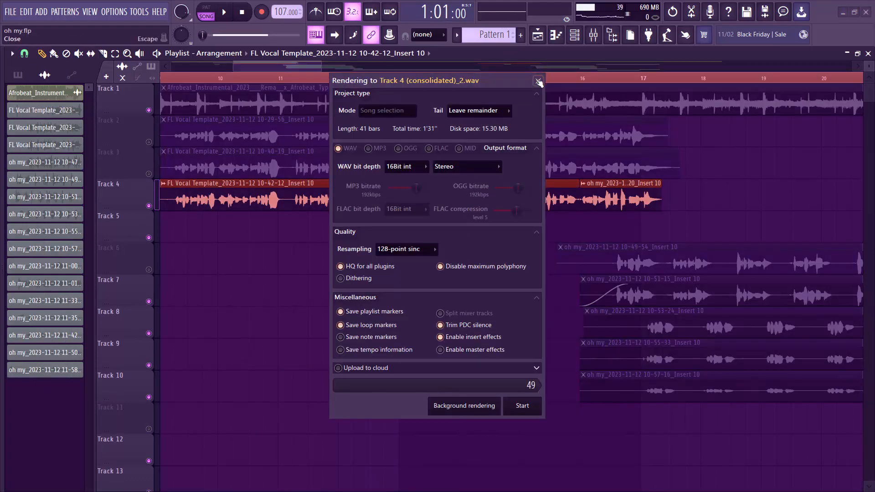
pyautogui.click(538, 80)
# Step: Consolidate Track 4 from track start by rendering it to audio, and audition the consolidated clip
pyautogui.moveTo(290, 77); pyautogui.dragTo(339, 85)
pyautogui.hscroll(-10, 286, 116)
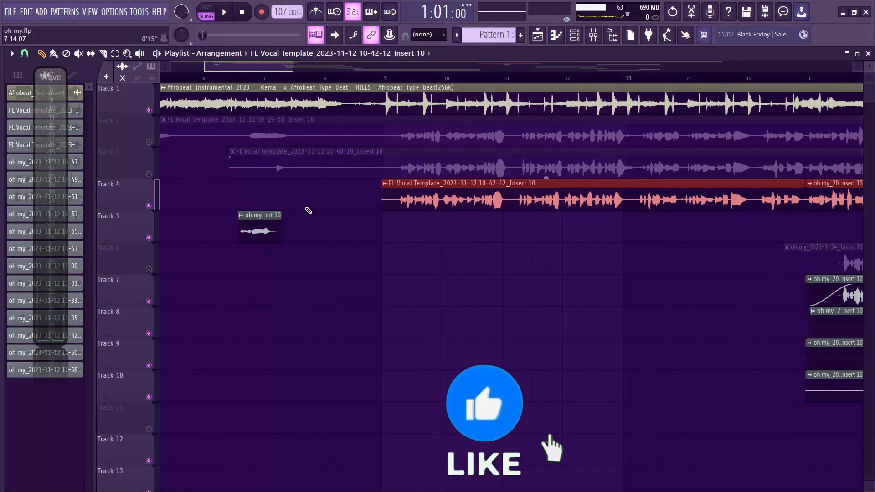
pyautogui.hscroll(1, 306, 213)
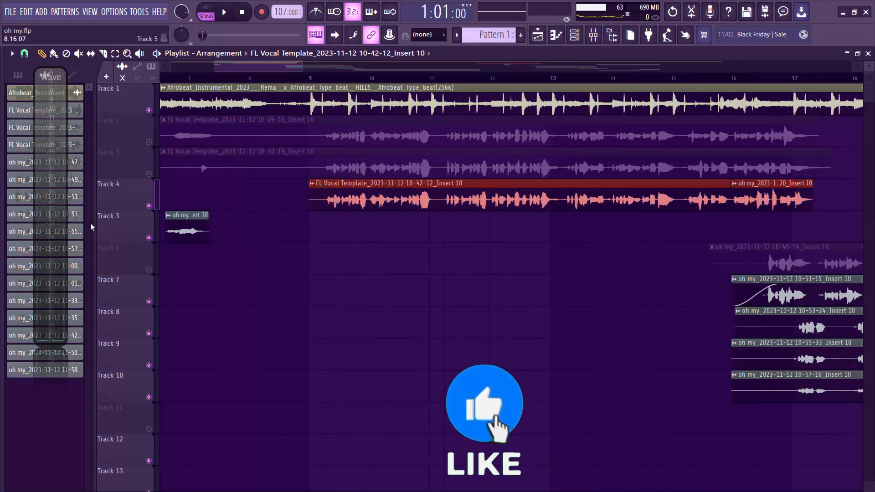
pyautogui.rightClick(107, 187)
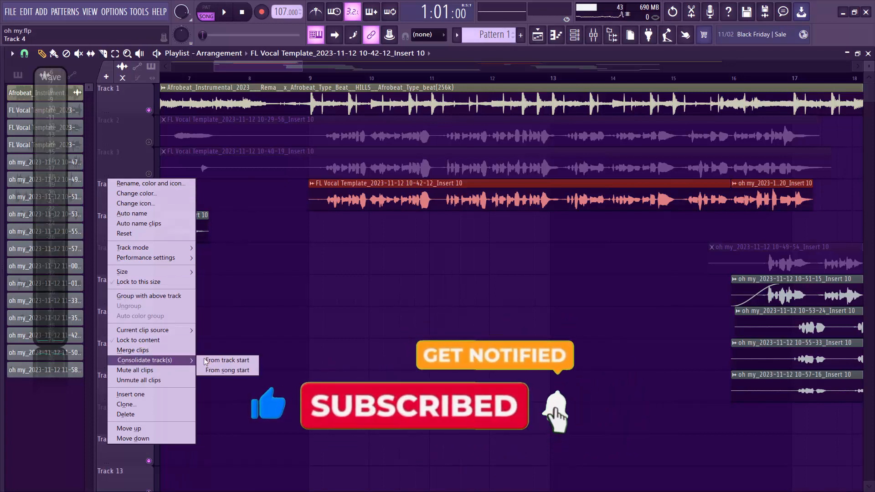
pyautogui.click(229, 360)
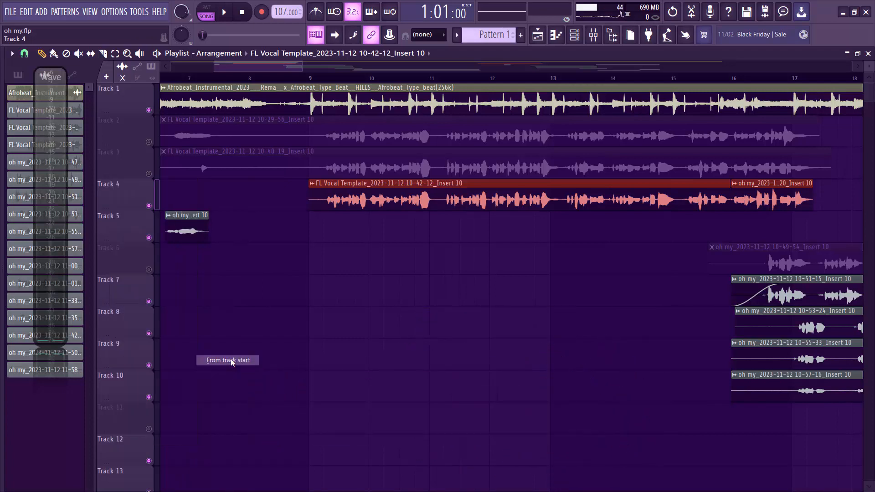
pyautogui.click(522, 405)
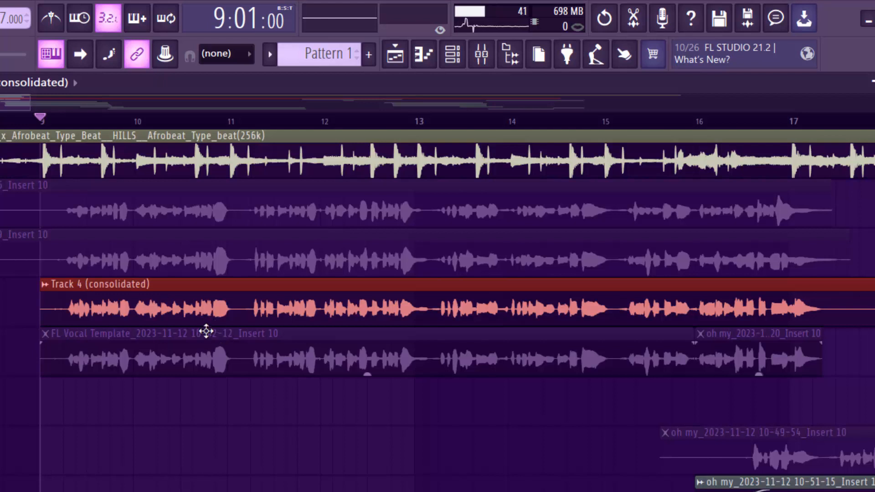
pyautogui.press('space')
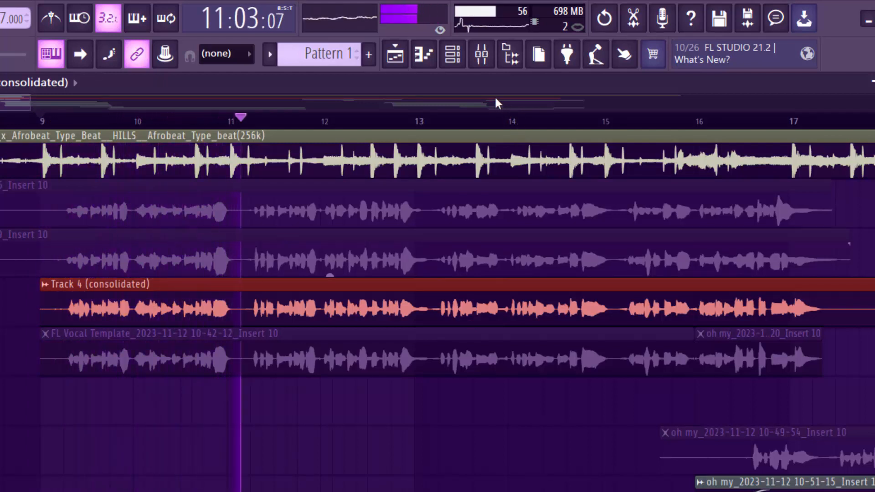
pyautogui.press('space')
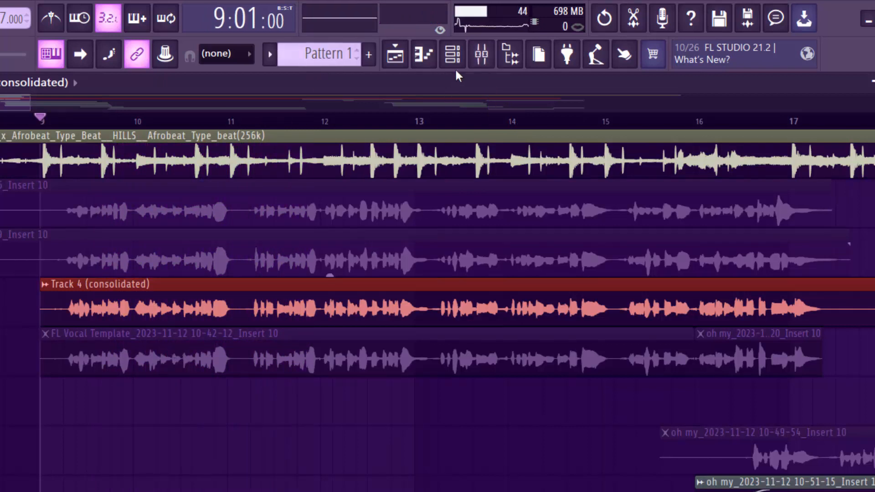
# Step: Clear mixer Insert 19's effects chain by deleting Auto-Tune 8.1, FabFilter Pro-G, Pro-Q 3 and FabFilter Pro-C 2 from slots 1 to 4
pyautogui.click(481, 53)
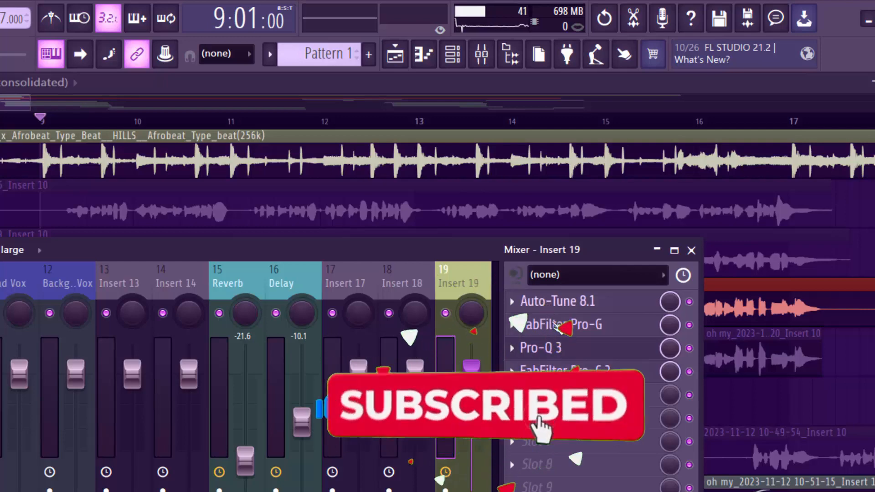
pyautogui.click(553, 301)
pyautogui.click(615, 186)
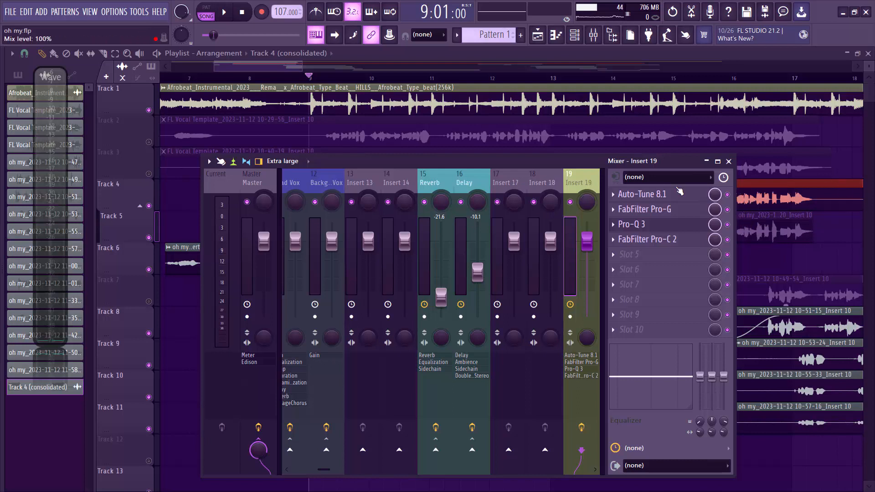
pyautogui.click(614, 195)
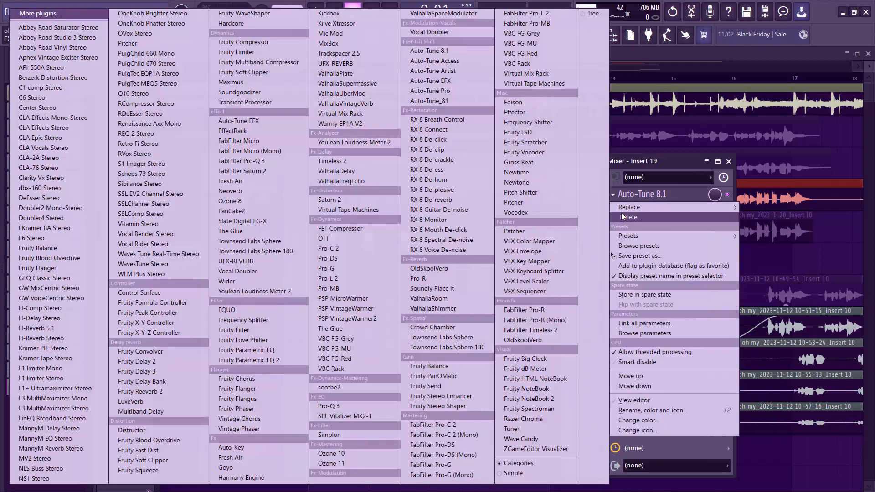
pyautogui.click(627, 217)
pyautogui.click(613, 209)
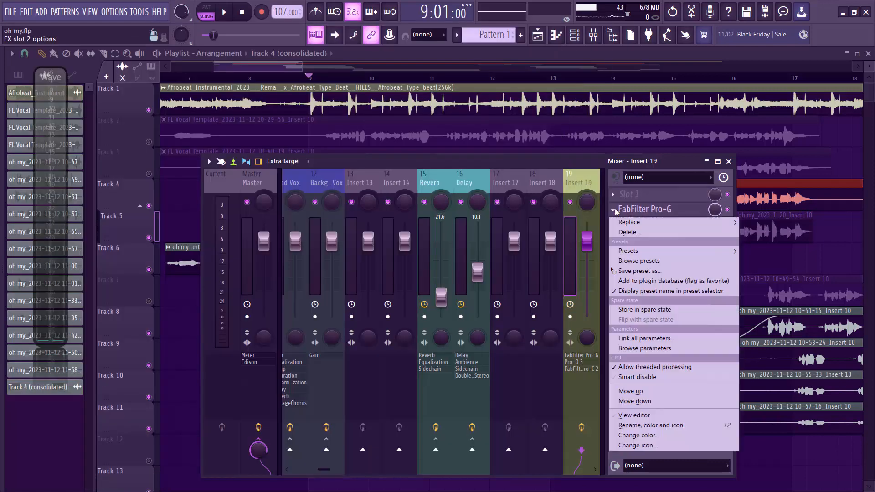
pyautogui.click(625, 231)
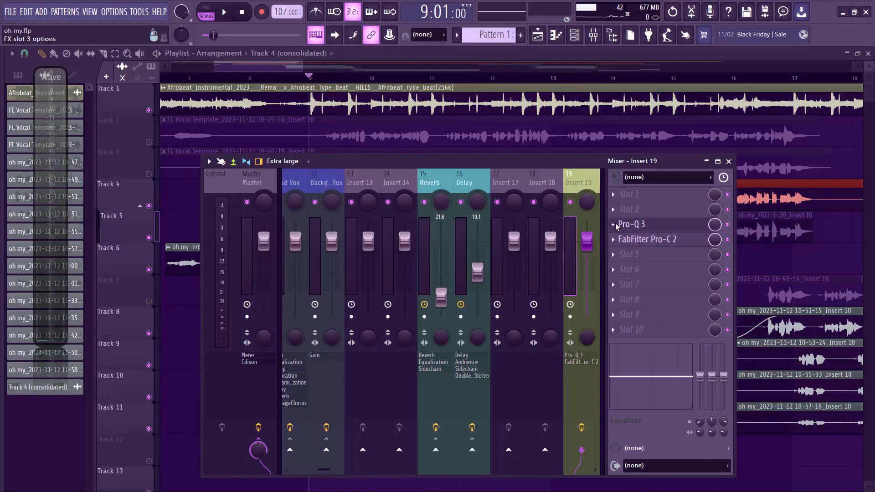
pyautogui.click(613, 224)
pyautogui.click(625, 246)
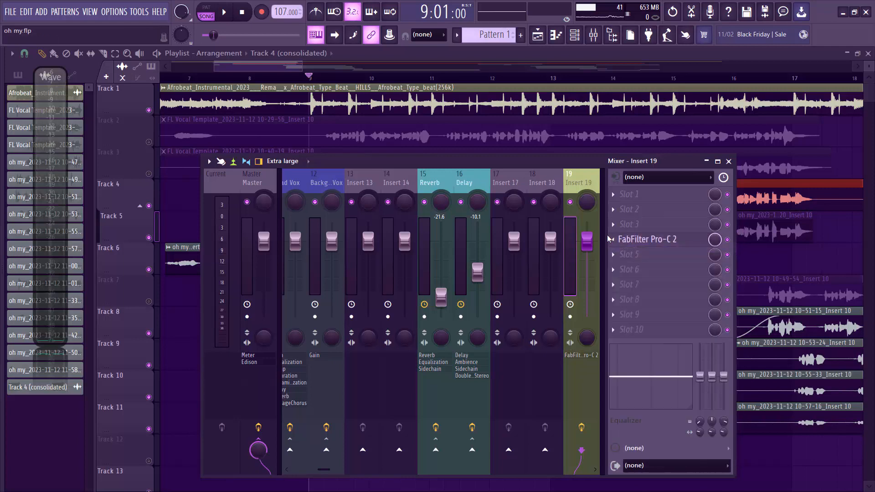
pyautogui.click(616, 241)
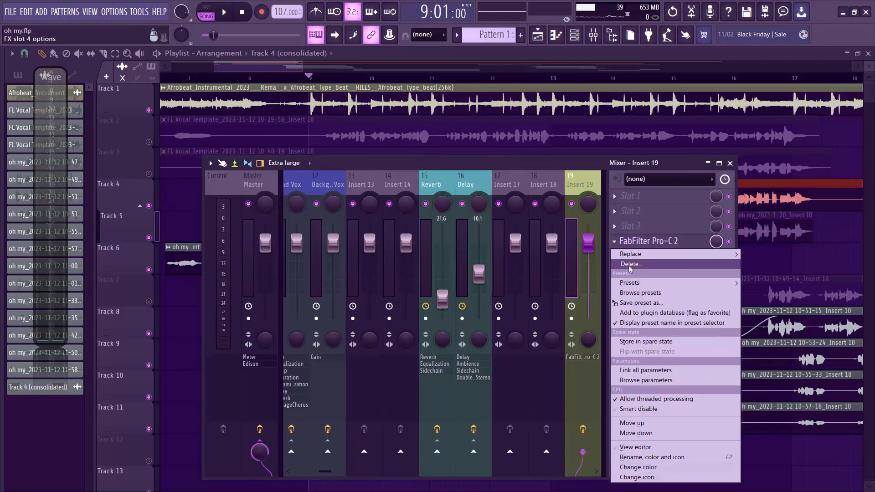